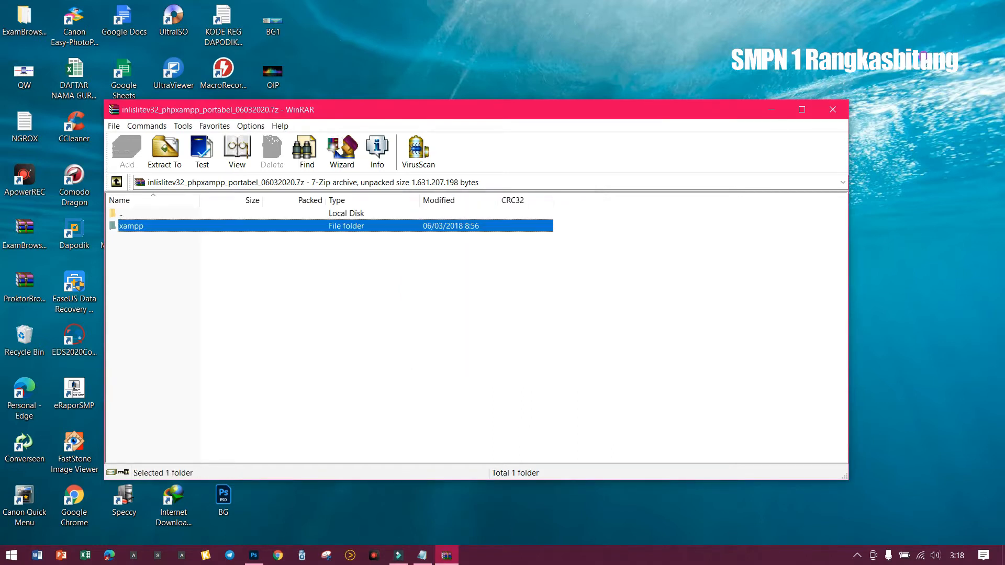
Step: Close the extracted archive window and launch the xampp-control application from the C:\xampp folder
{"action": "left_click", "coordinate": [832, 111]}
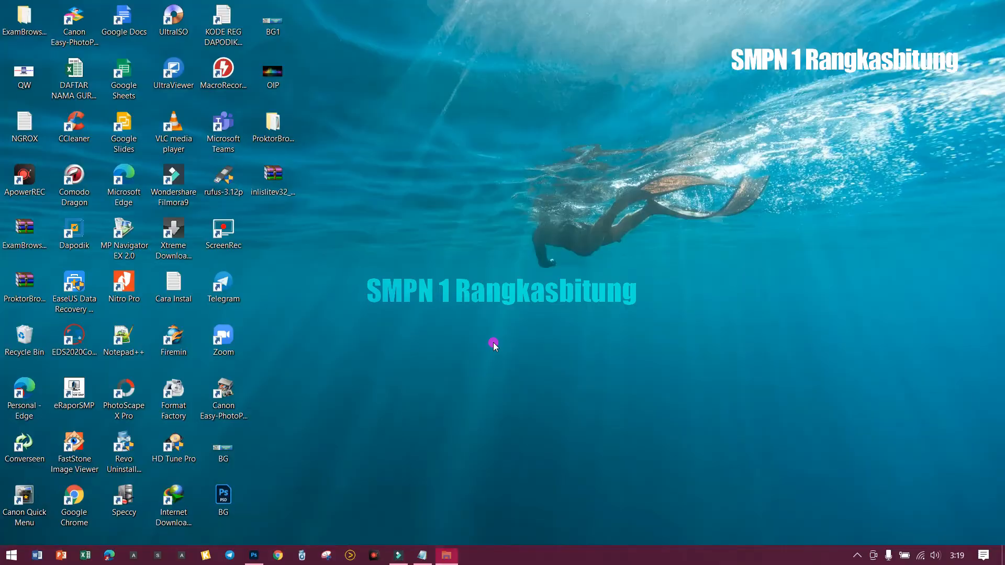
{"action": "key", "text": "super+e"}
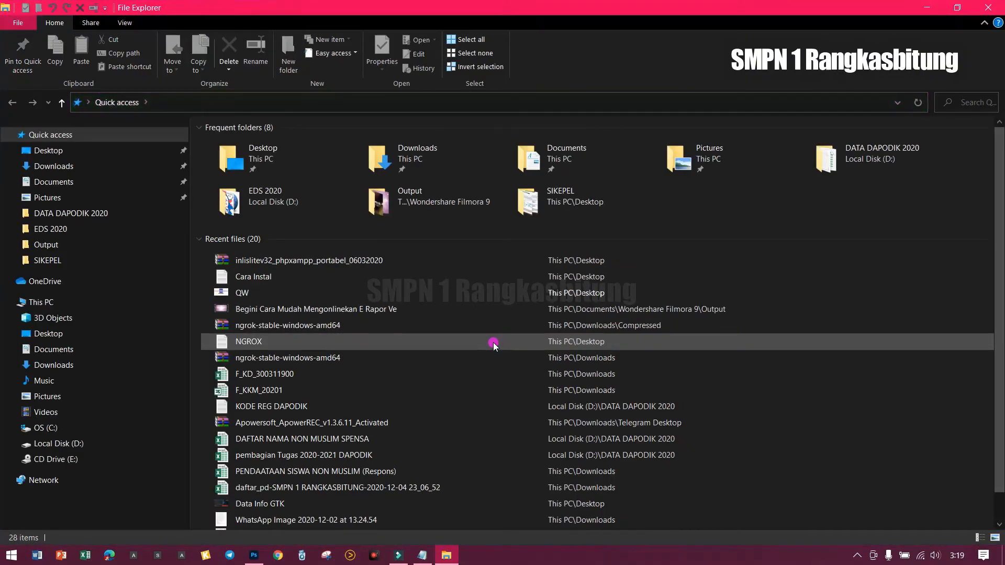
{"action": "left_click", "coordinate": [85, 429]}
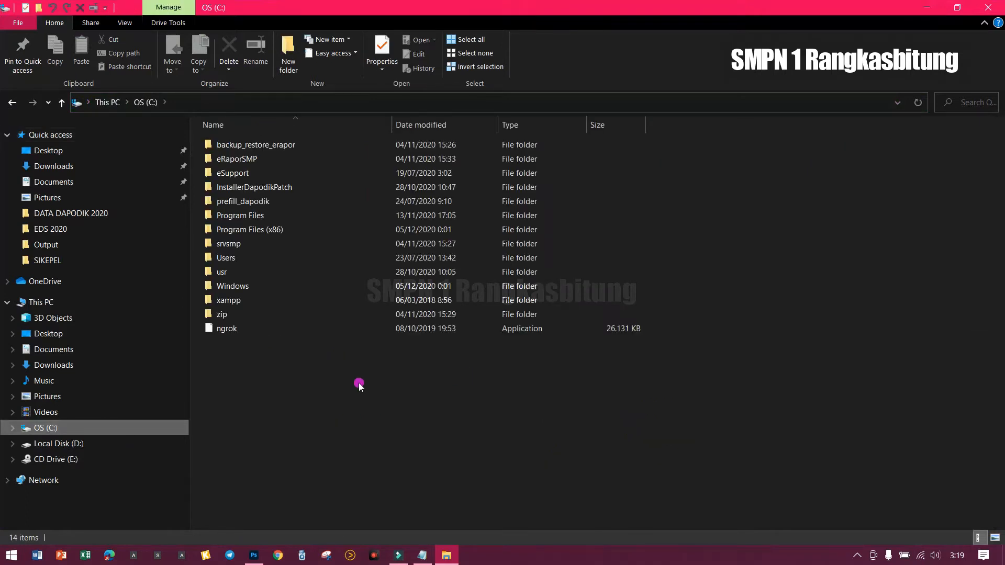
{"action": "double_click", "coordinate": [282, 301]}
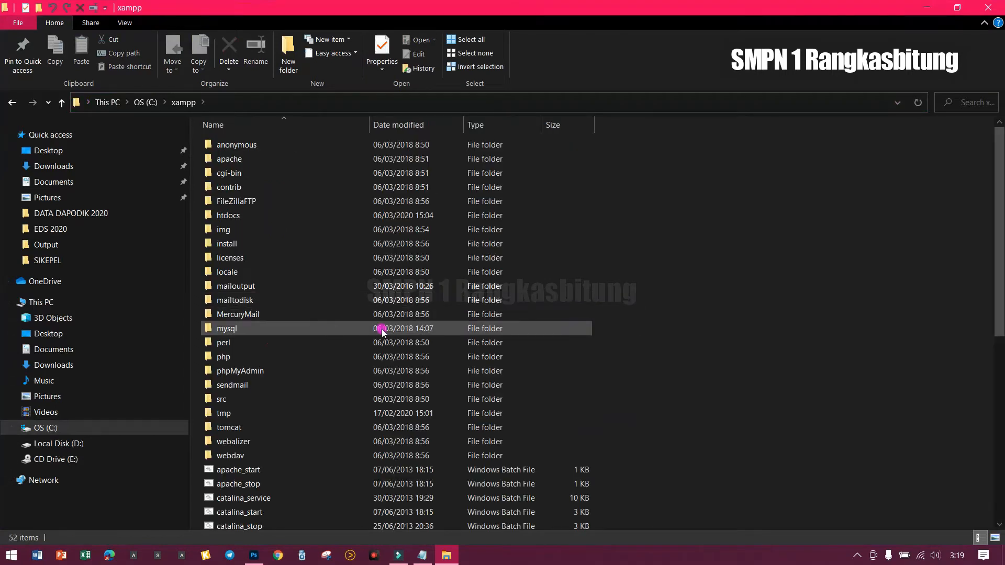
{"action": "scroll", "coordinate": [492, 298], "scroll_direction": "down", "scroll_amount": 8}
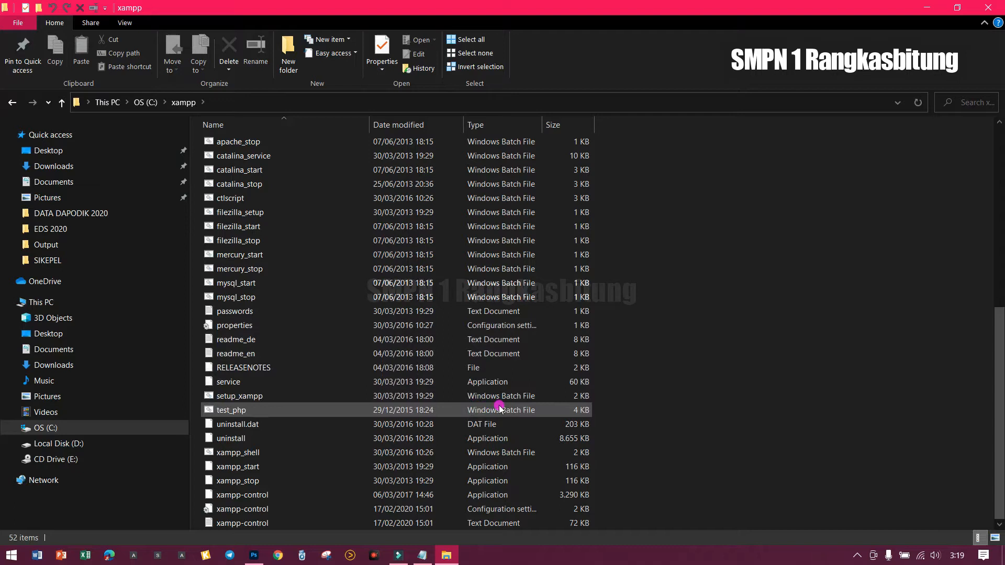
{"action": "left_click", "coordinate": [486, 495]}
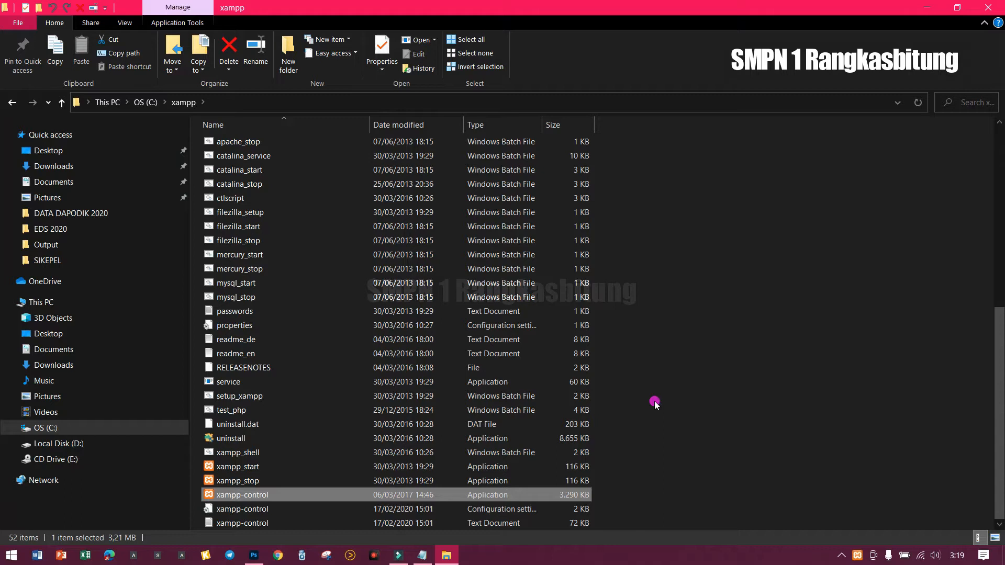
Step: Start the Apache module from the XAMPP control icon in the system notification area
{"action": "left_click", "coordinate": [859, 556]}
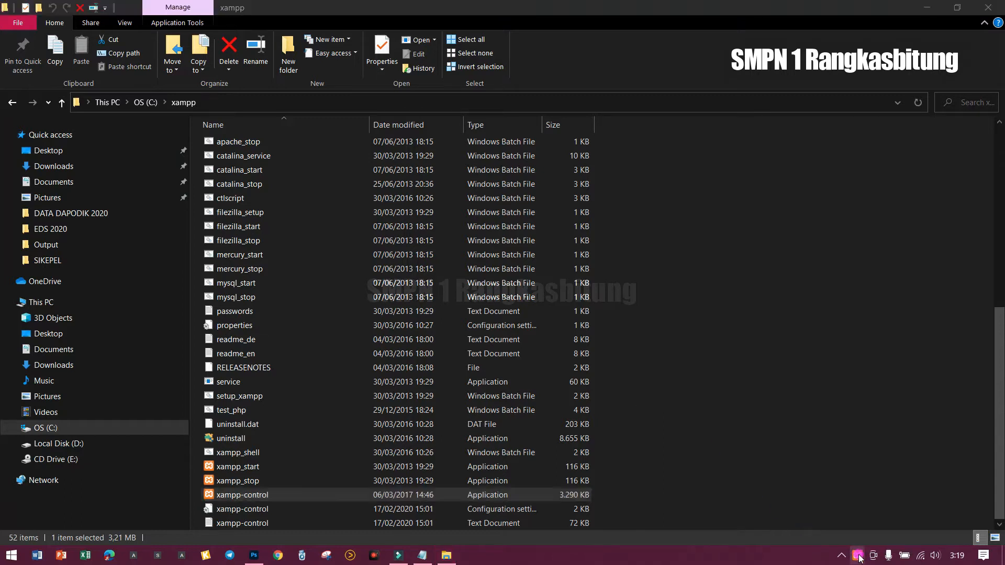
{"action": "left_click", "coordinate": [856, 553]}
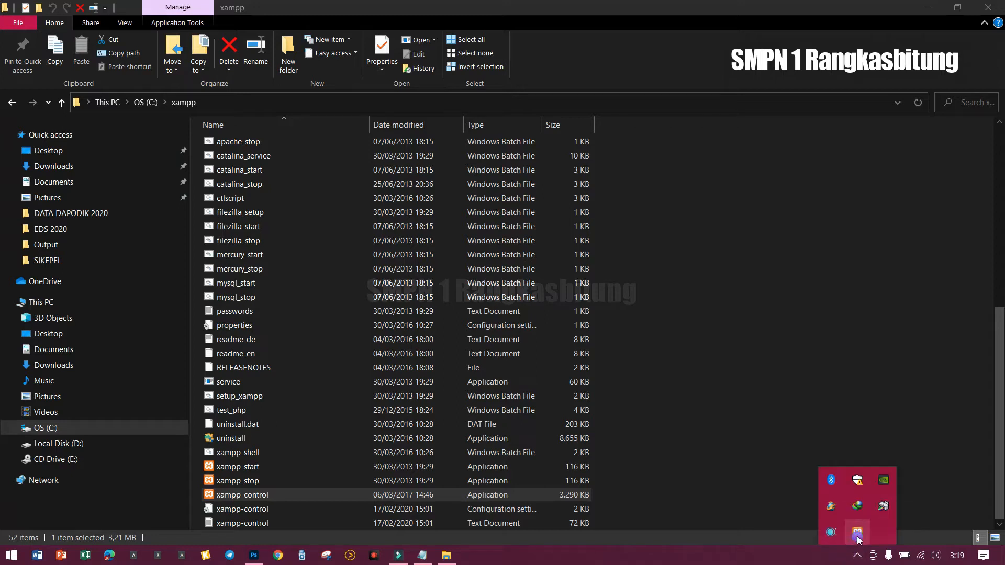
{"action": "right_click", "coordinate": [857, 537]}
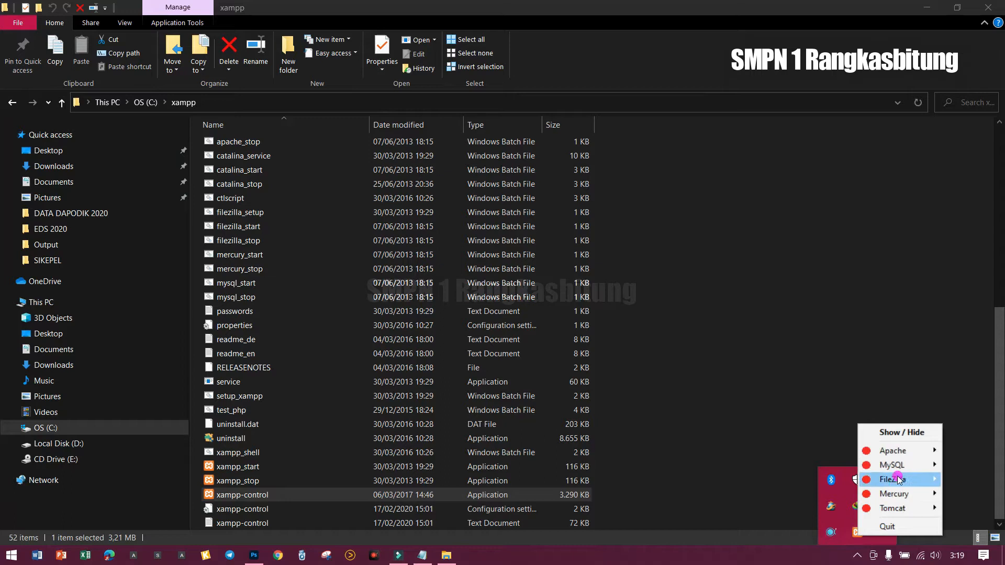
{"action": "mouse_move", "coordinate": [912, 457]}
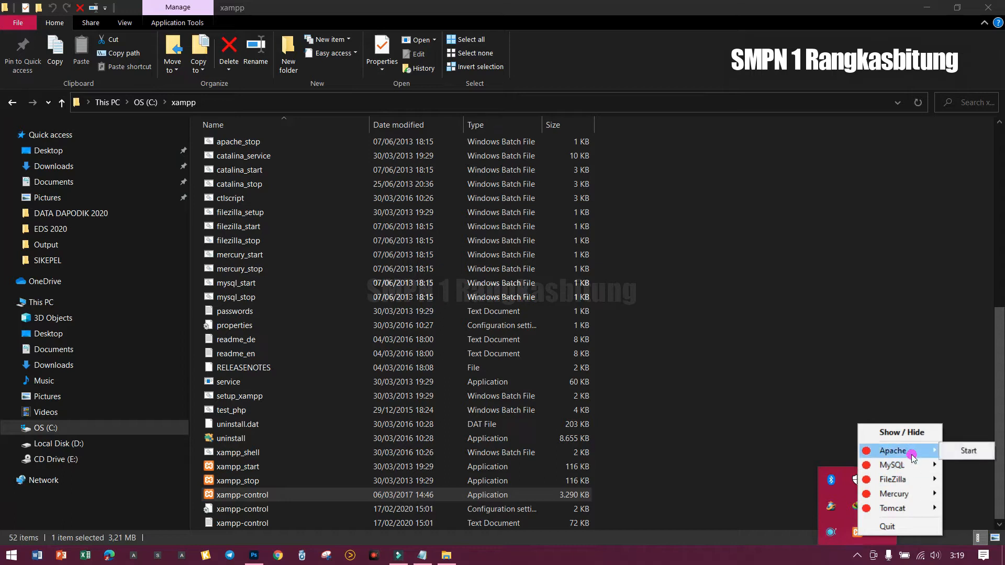
{"action": "left_click", "coordinate": [956, 452]}
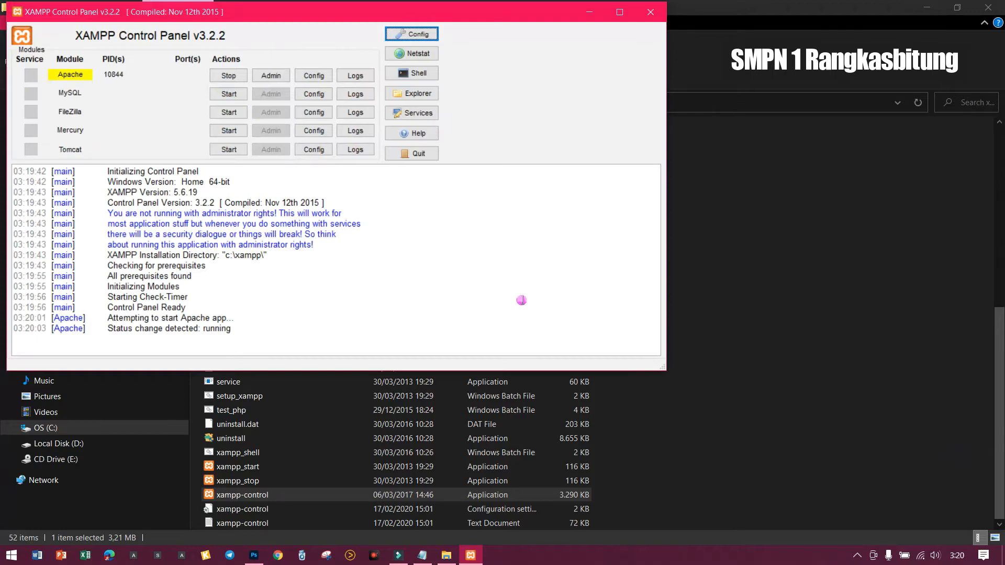
Step: Start the MySQL module and allow Apache HTTP Server access through Windows Defender Firewall on public networks
{"action": "left_click", "coordinate": [222, 114]}
{"action": "left_click", "coordinate": [222, 98]}
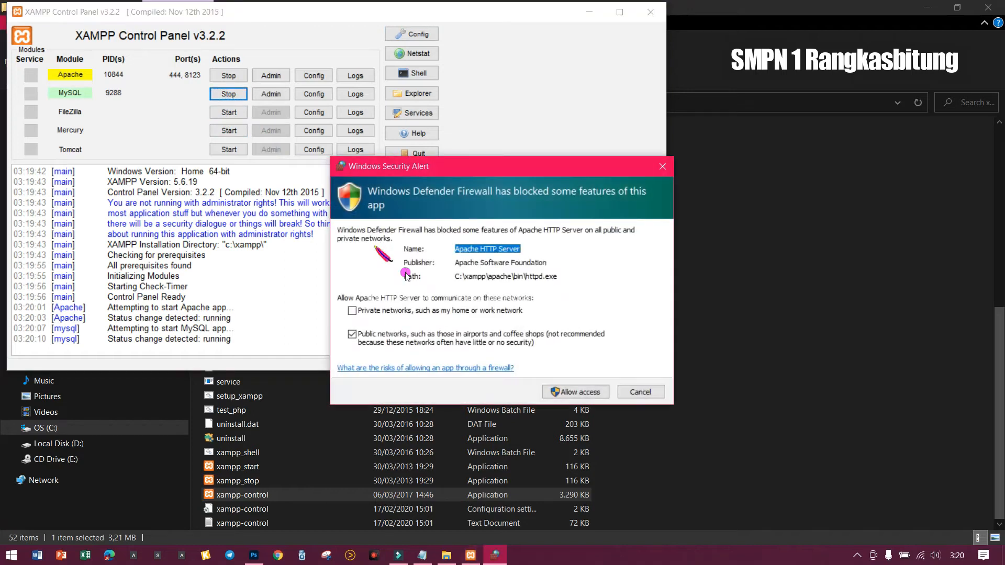
{"action": "left_click", "coordinate": [562, 387]}
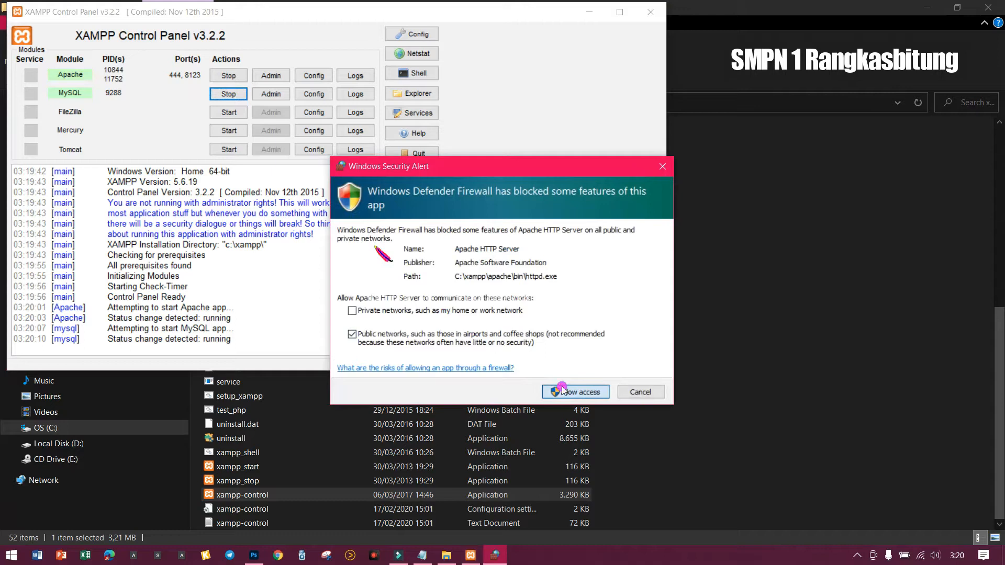
{"action": "left_click", "coordinate": [561, 390]}
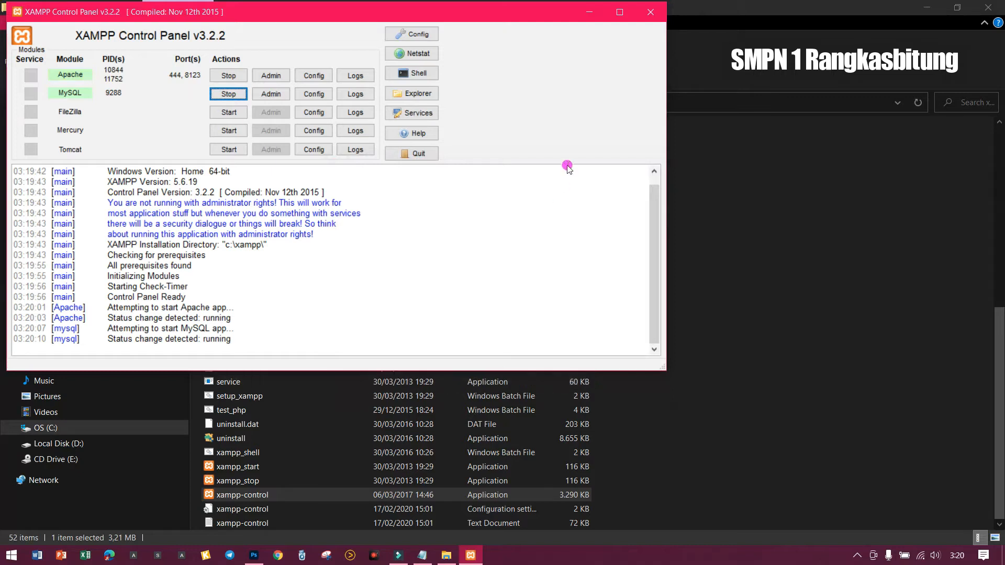
Step: Minimise the XAMPP Control Panel and File Explorer windows and launch the Comodo Dragon browser
{"action": "left_click", "coordinate": [591, 16]}
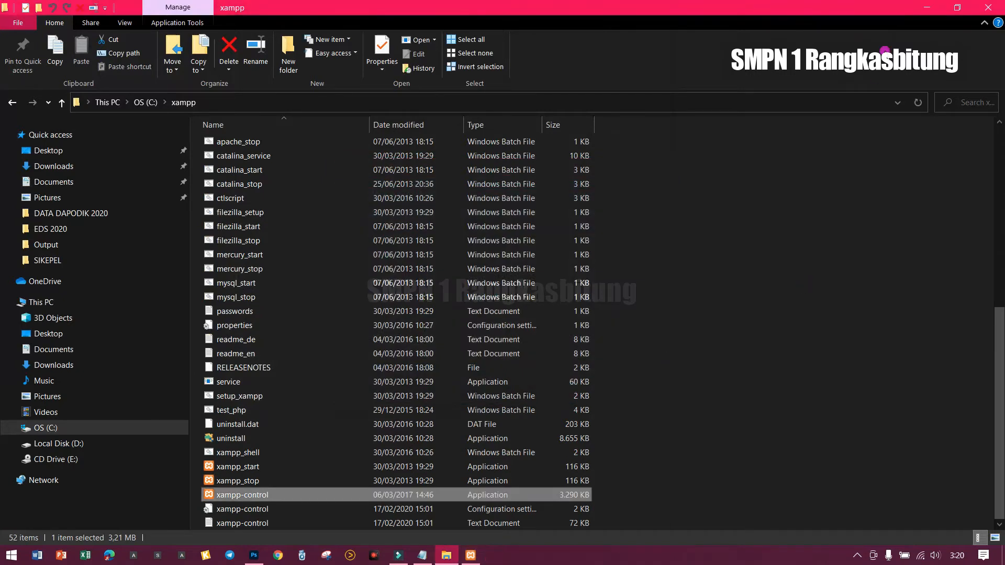
{"action": "left_click", "coordinate": [928, 8]}
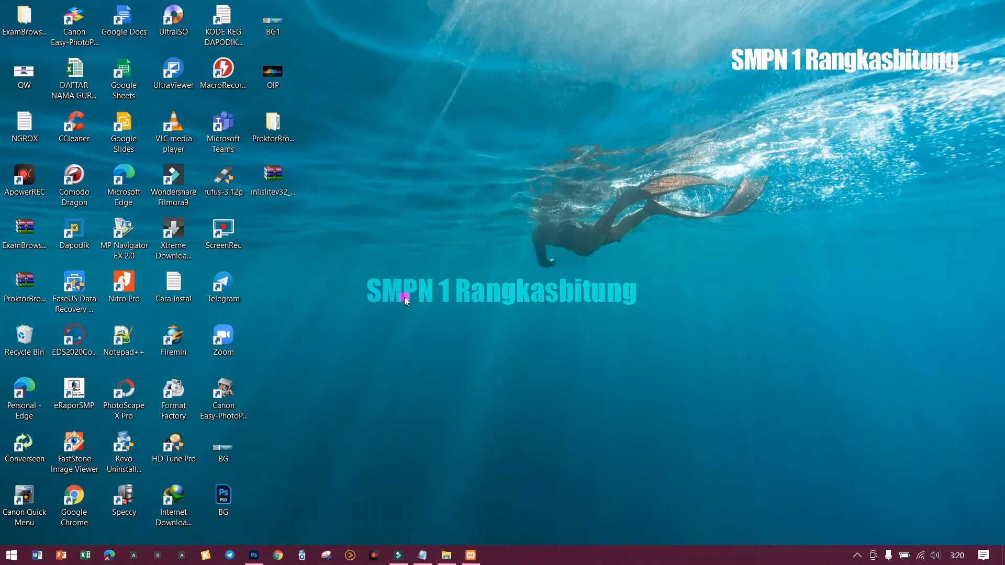
{"action": "double_click", "coordinate": [78, 190]}
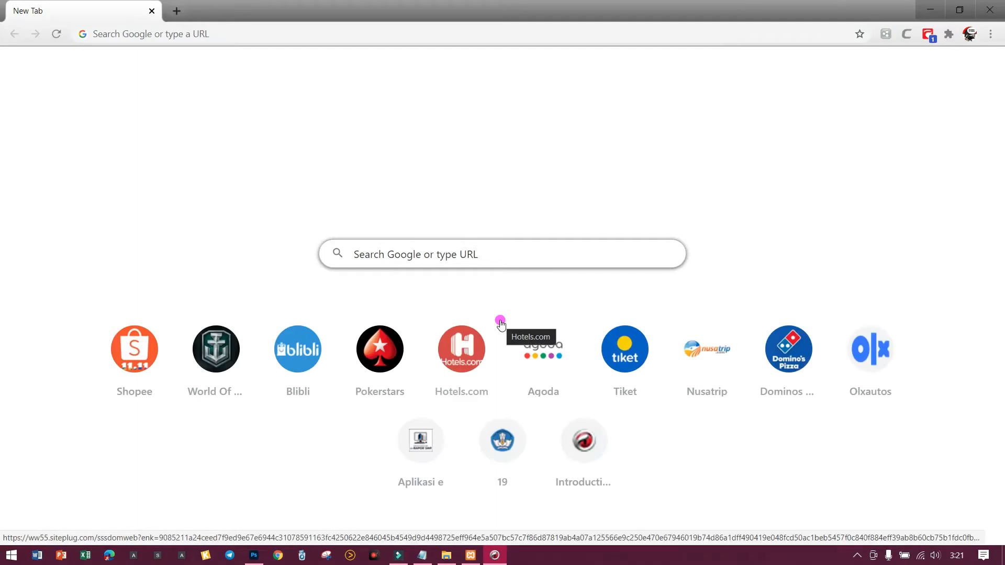
Step: Switch to the open Notepad note, maximise it and copy the address localhost:8123/inlislite3
{"action": "left_click", "coordinate": [424, 556]}
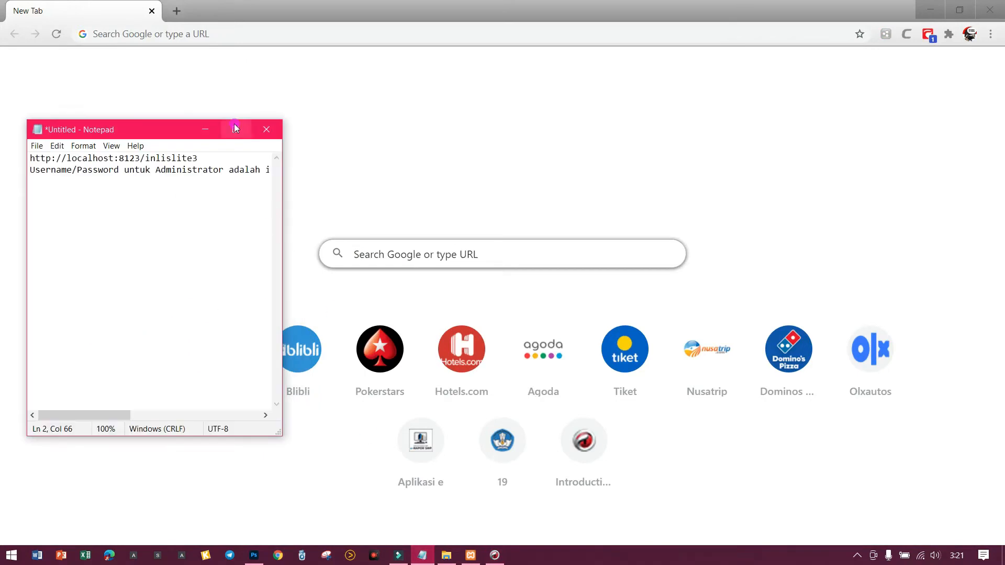
{"action": "left_click", "coordinate": [235, 129]}
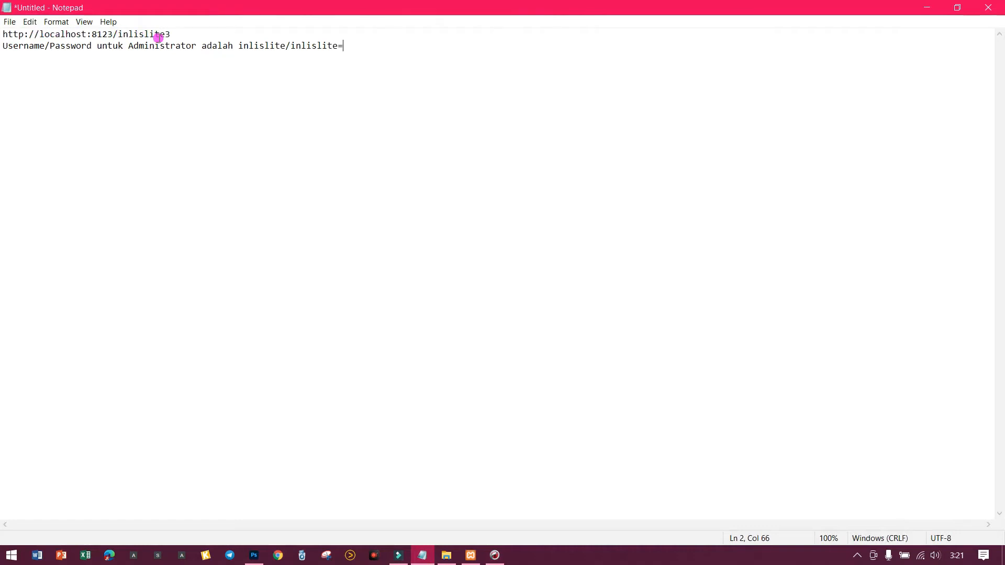
{"action": "left_click_drag", "start_coordinate": [40, 37], "coordinate": [170, 30]}
{"action": "key", "text": "ctrl+c"}
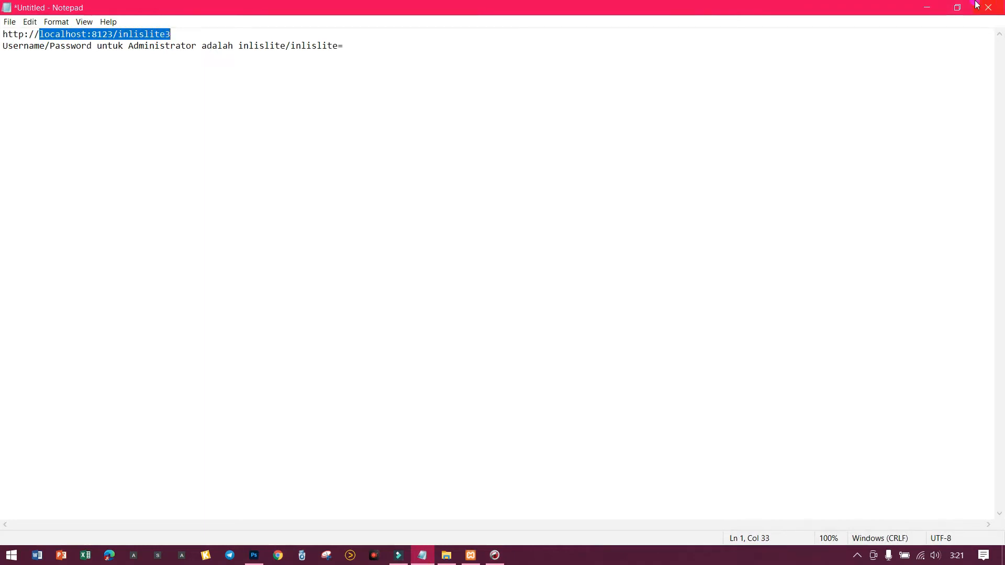
Step: Minimise Notepad and load the copied address localhost:8123/inlislite3 in the browser
{"action": "left_click", "coordinate": [932, 5]}
{"action": "left_click", "coordinate": [259, 34]}
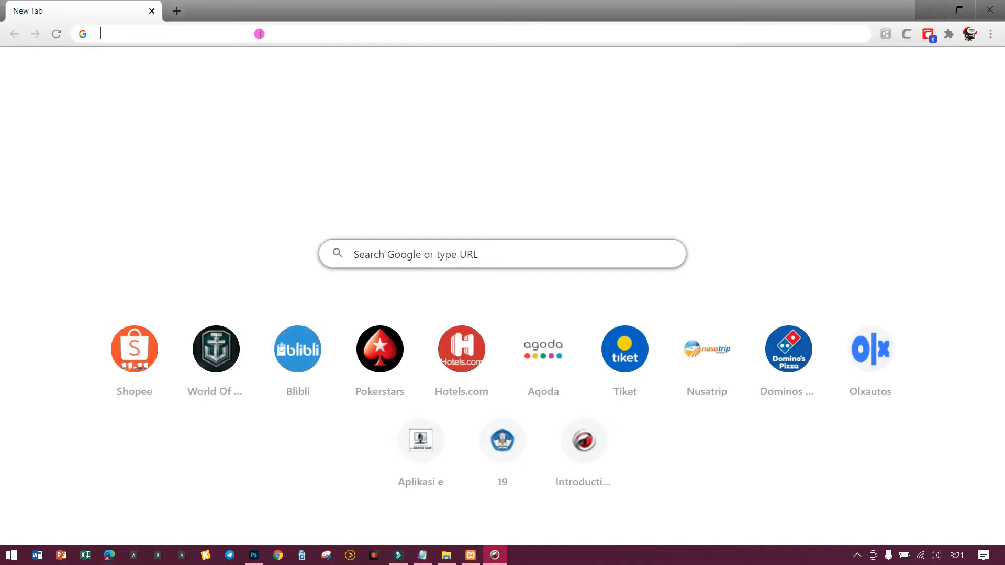
{"action": "key", "text": "ctrl+v"}
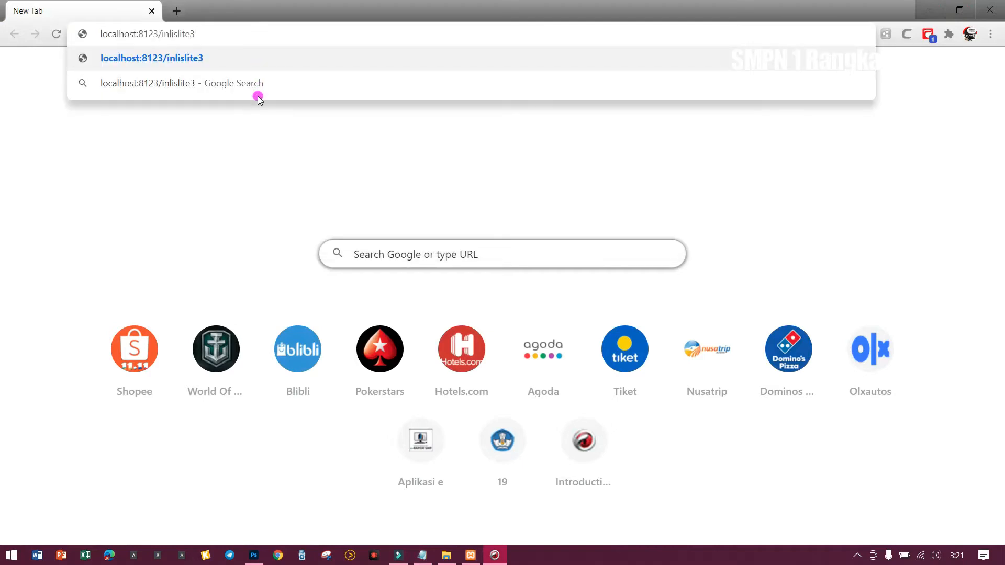
{"action": "key", "text": "Return"}
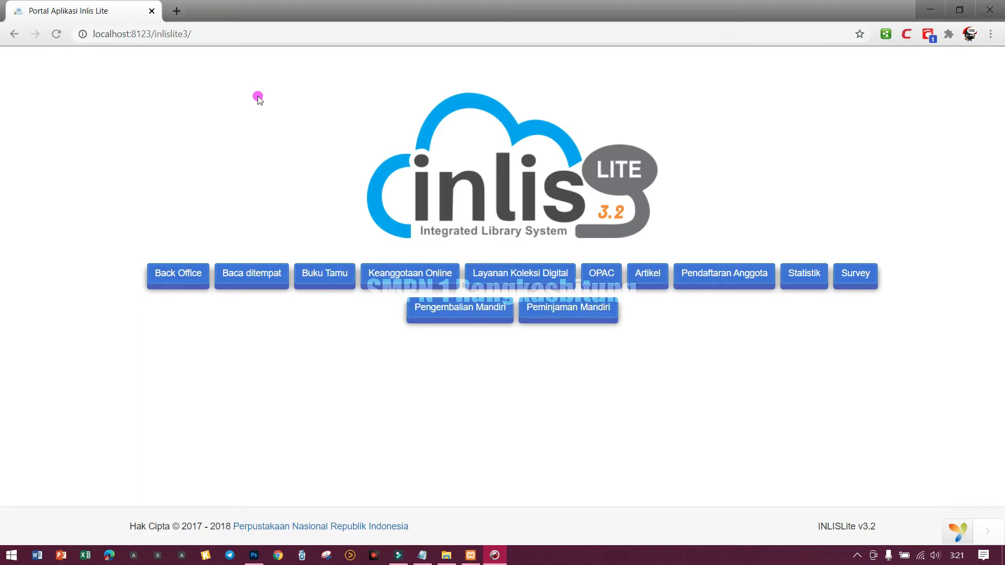
Step: Look at the Back Office, Baca ditempat and Layanan Koleksi Digital modules, returning to the portal after each
{"action": "left_click", "coordinate": [178, 281]}
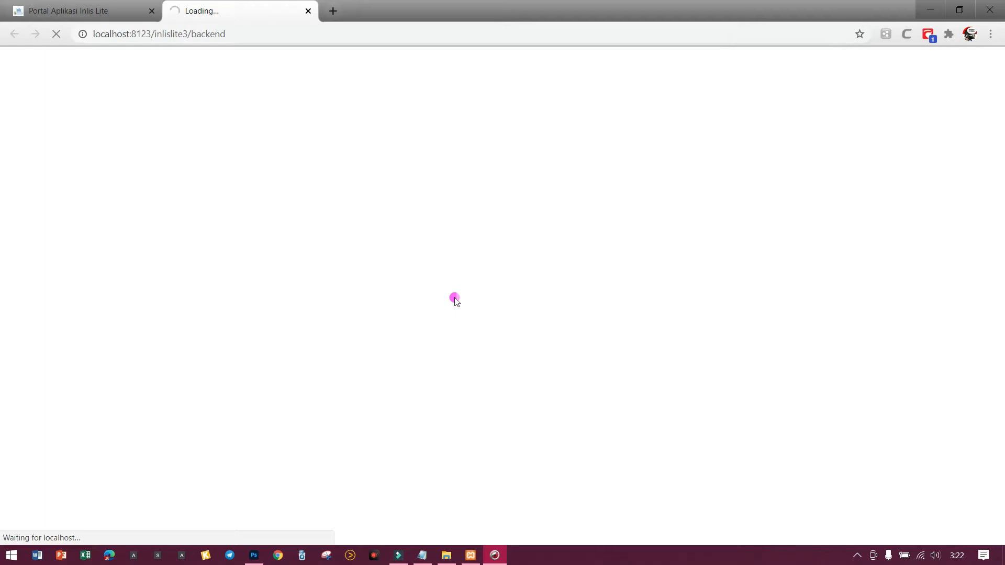
{"action": "left_click", "coordinate": [308, 11]}
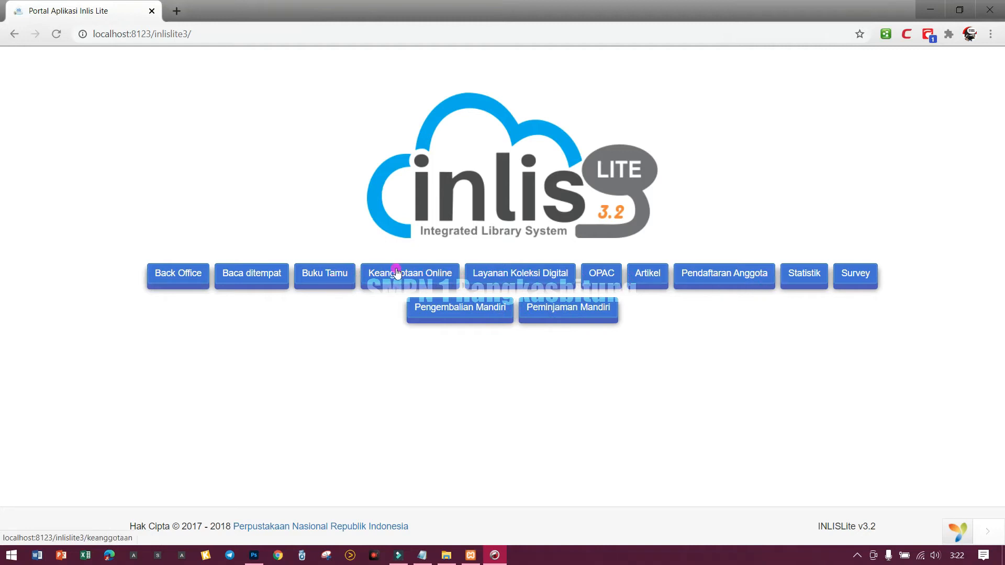
{"action": "left_click", "coordinate": [239, 278]}
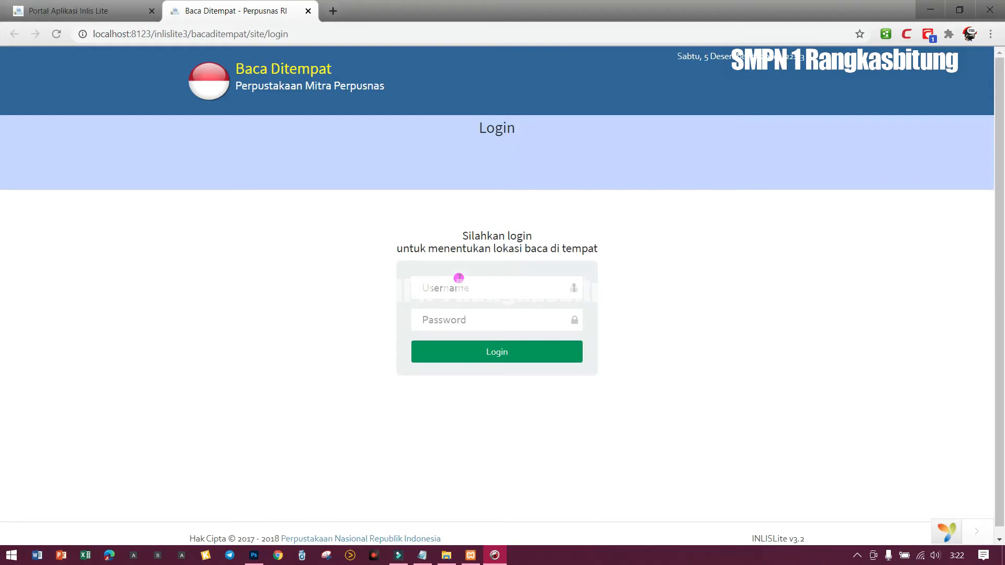
{"action": "left_click", "coordinate": [84, 16]}
{"action": "left_click", "coordinate": [511, 274]}
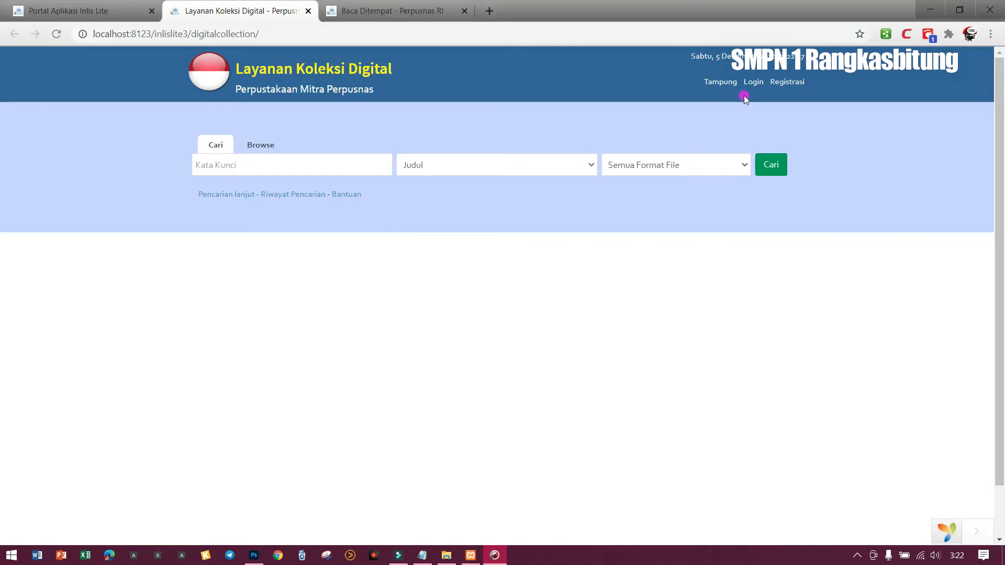
{"action": "left_click", "coordinate": [94, 9]}
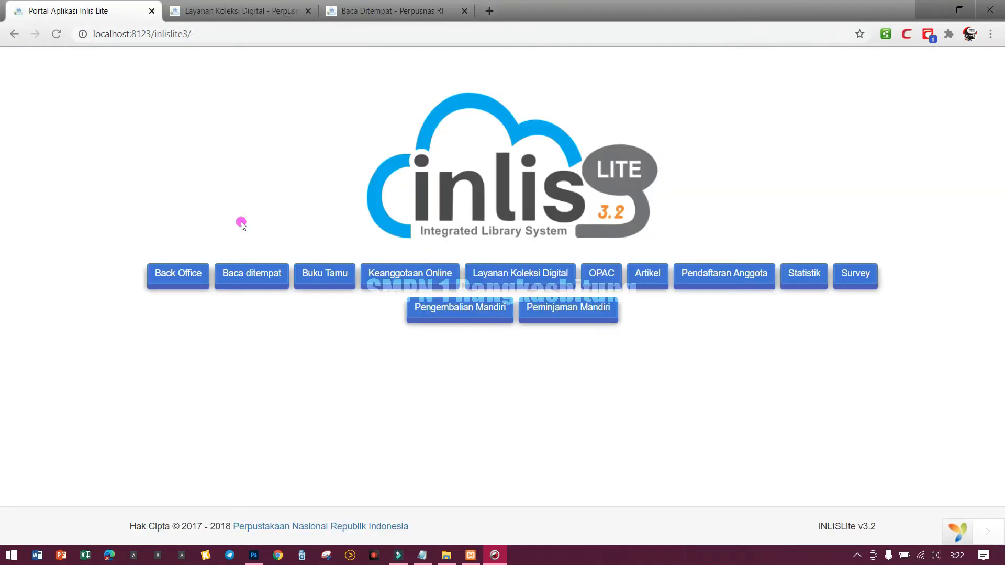
Step: Open the Artikel module, set its search criterion to Pengarang, and return to the portal page
{"action": "left_click", "coordinate": [645, 279]}
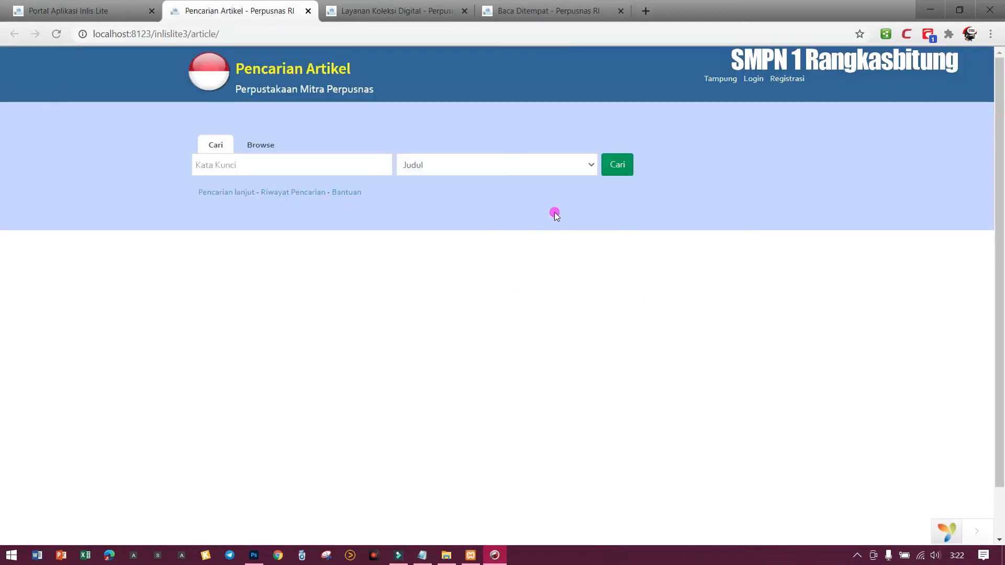
{"action": "left_click", "coordinate": [588, 169]}
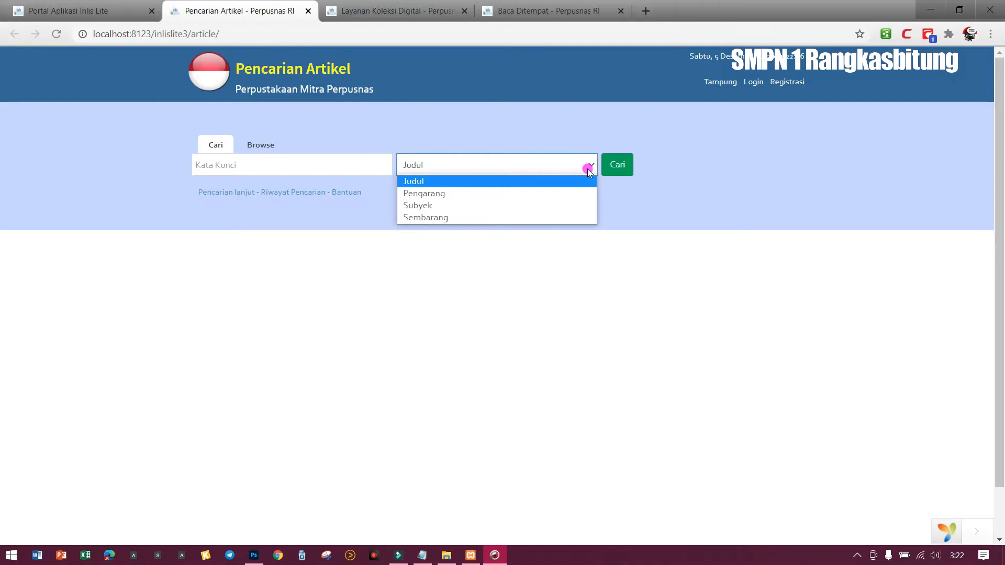
{"action": "left_click", "coordinate": [572, 194]}
{"action": "left_click", "coordinate": [279, 171]}
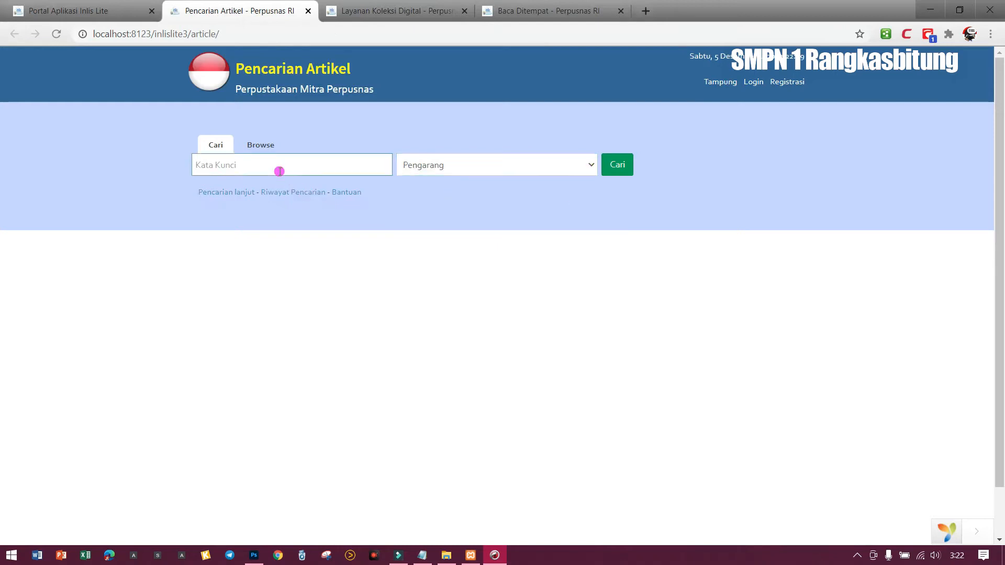
{"action": "left_click", "coordinate": [85, 11]}
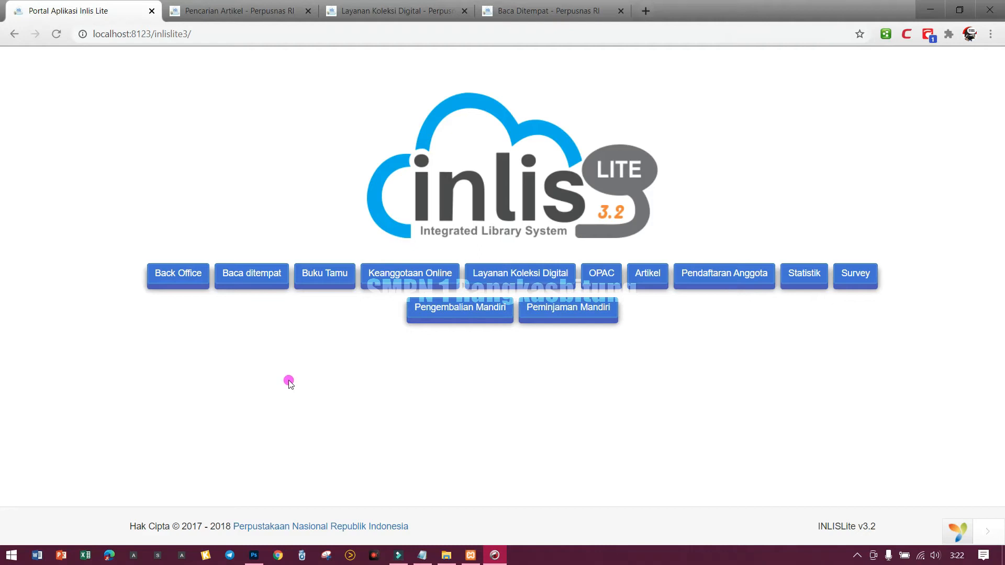
Step: Open the Pendaftaran Anggota and OPAC modules from the portal in separate browser tabs
{"action": "left_click", "coordinate": [727, 277]}
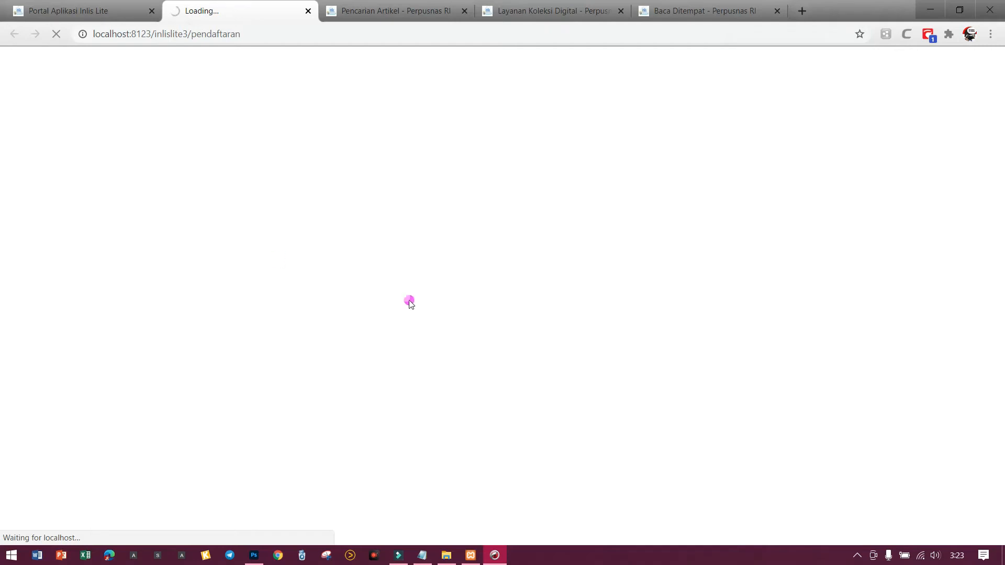
{"action": "left_click", "coordinate": [97, 11]}
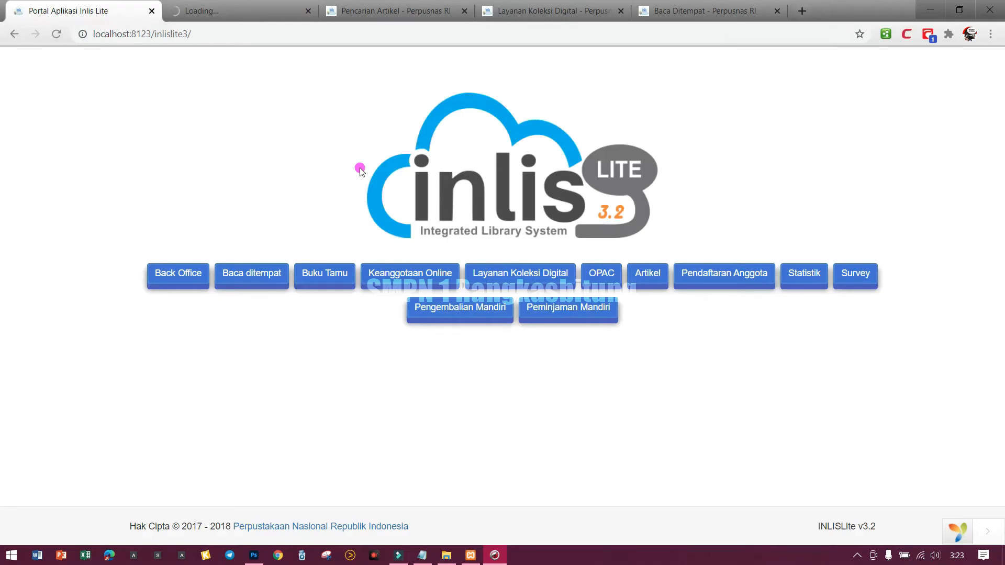
{"action": "left_click", "coordinate": [598, 278]}
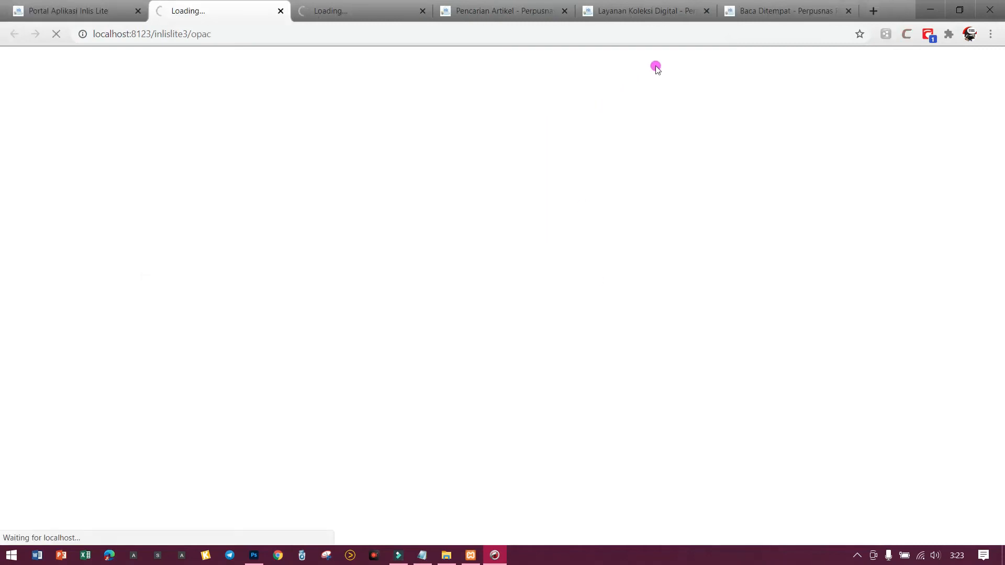
Step: Review the open Baca Ditempat login page, the Layanan Koleksi Digital search page and the Pencarian Artikel search page
{"action": "left_click", "coordinate": [789, 11]}
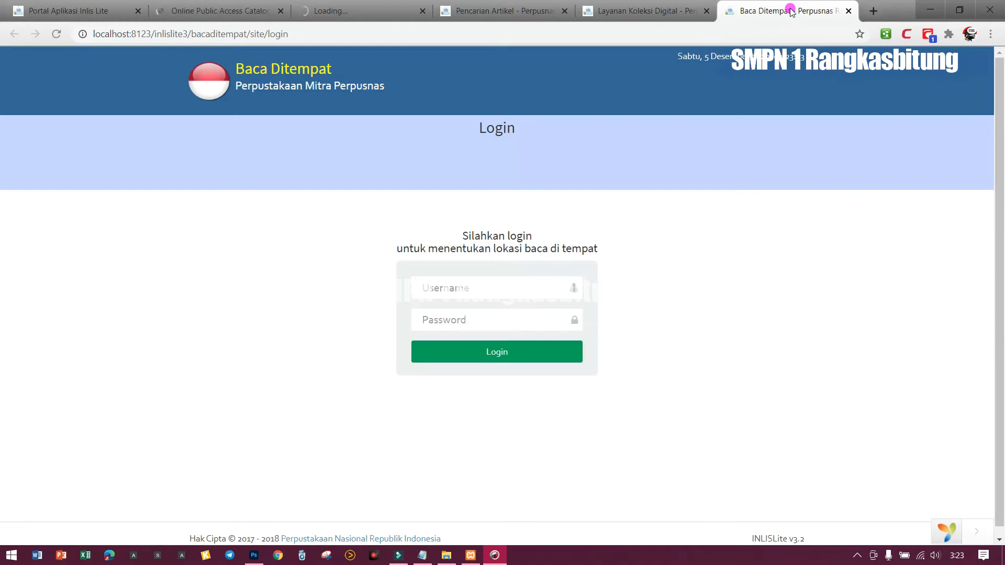
{"action": "left_click", "coordinate": [513, 286]}
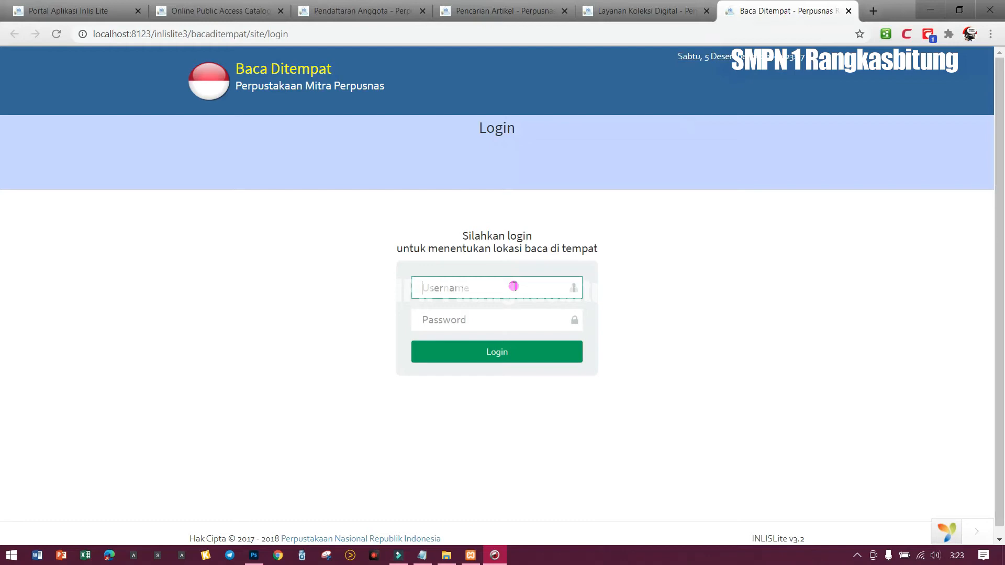
{"action": "left_click", "coordinate": [647, 14]}
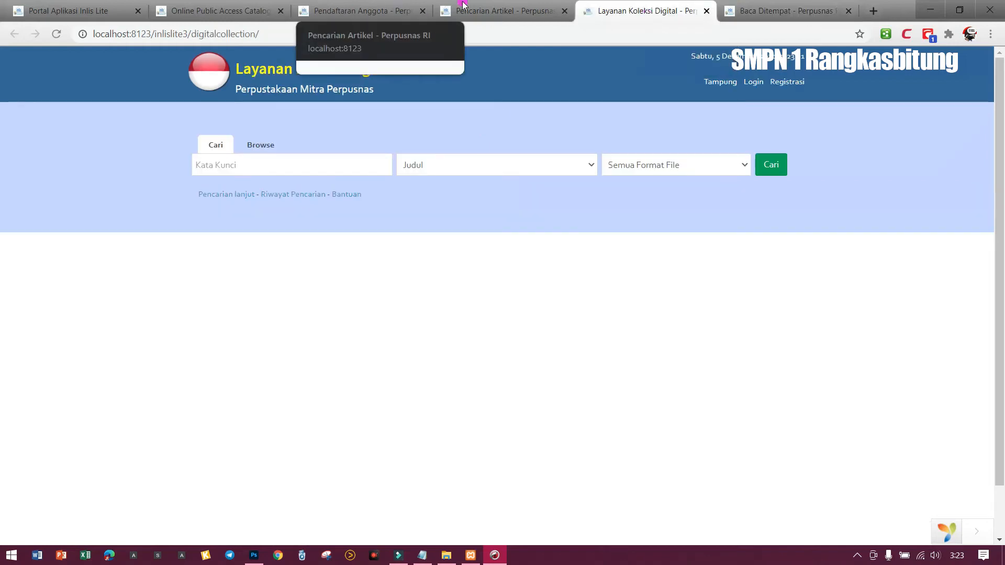
{"action": "left_click", "coordinate": [497, 11]}
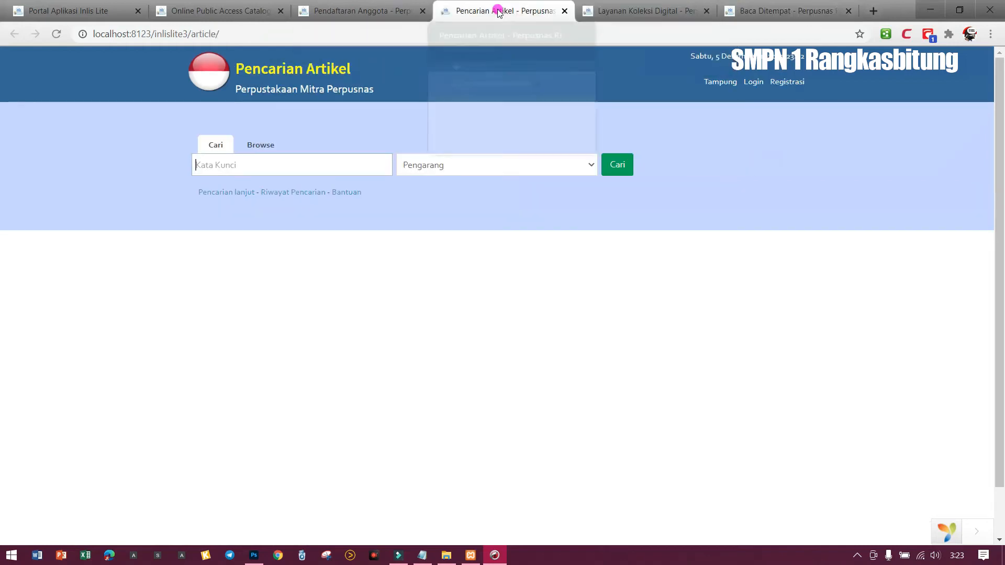
Step: Continue to the registration form in the Pendaftaran Anggota module and examine its fields from beginning to end
{"action": "left_click", "coordinate": [374, 14]}
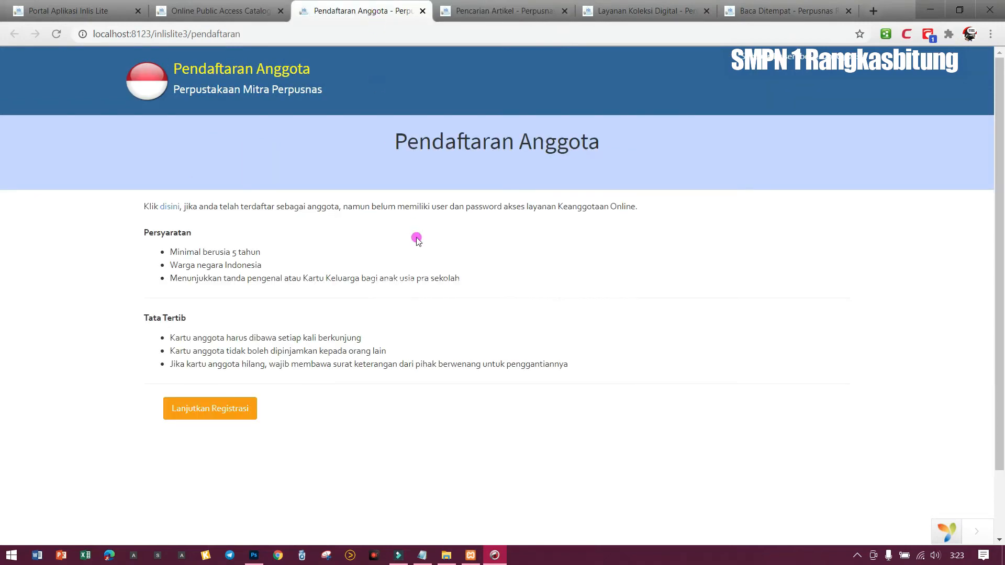
{"action": "left_click", "coordinate": [246, 407]}
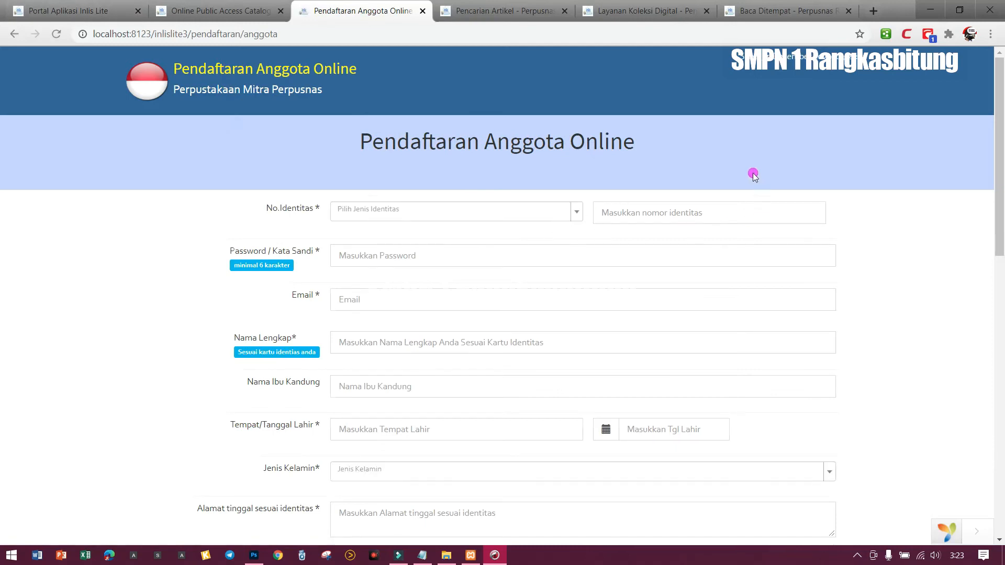
{"action": "scroll", "coordinate": [752, 174], "scroll_direction": "down", "scroll_amount": 1}
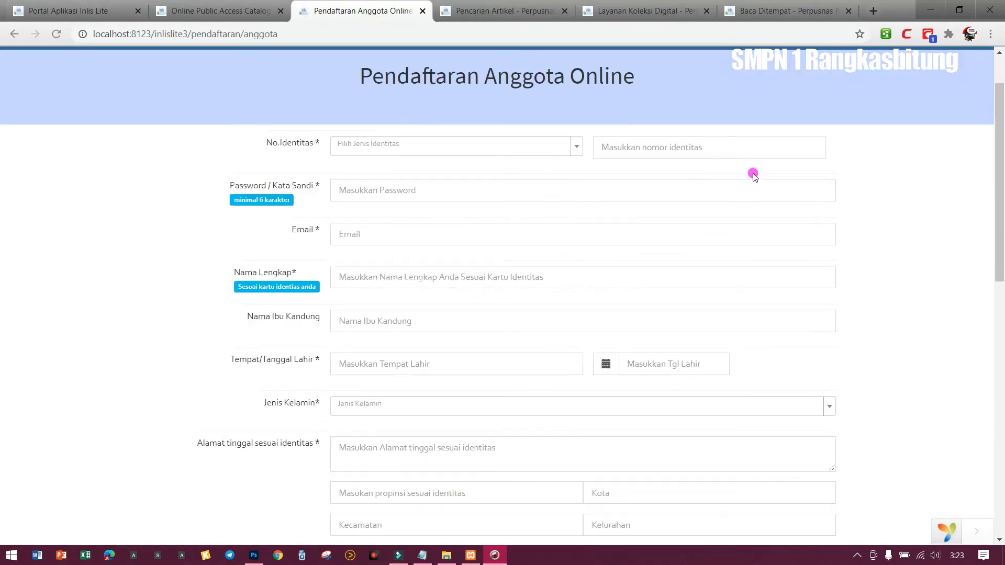
{"action": "scroll", "coordinate": [753, 175], "scroll_direction": "down", "scroll_amount": 4}
{"action": "scroll", "coordinate": [753, 175], "scroll_direction": "down", "scroll_amount": 2}
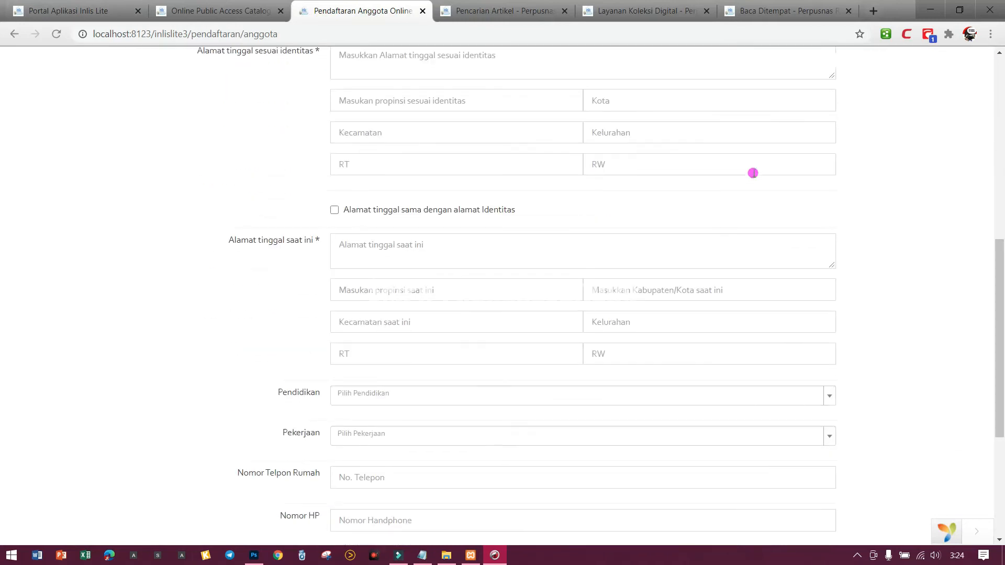
{"action": "scroll", "coordinate": [753, 173], "scroll_direction": "down", "scroll_amount": 4}
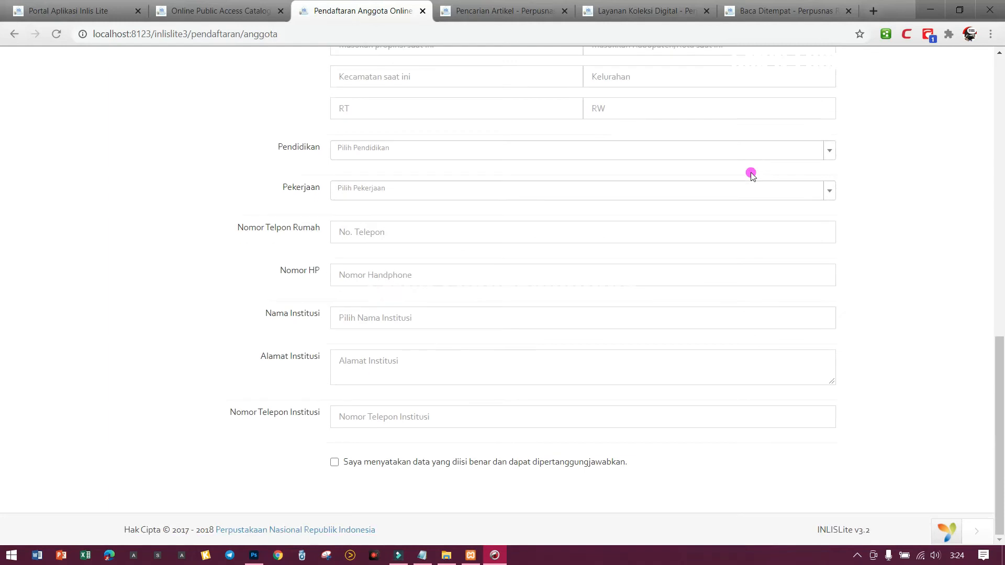
{"action": "scroll", "coordinate": [665, 205], "scroll_direction": "up", "scroll_amount": 7}
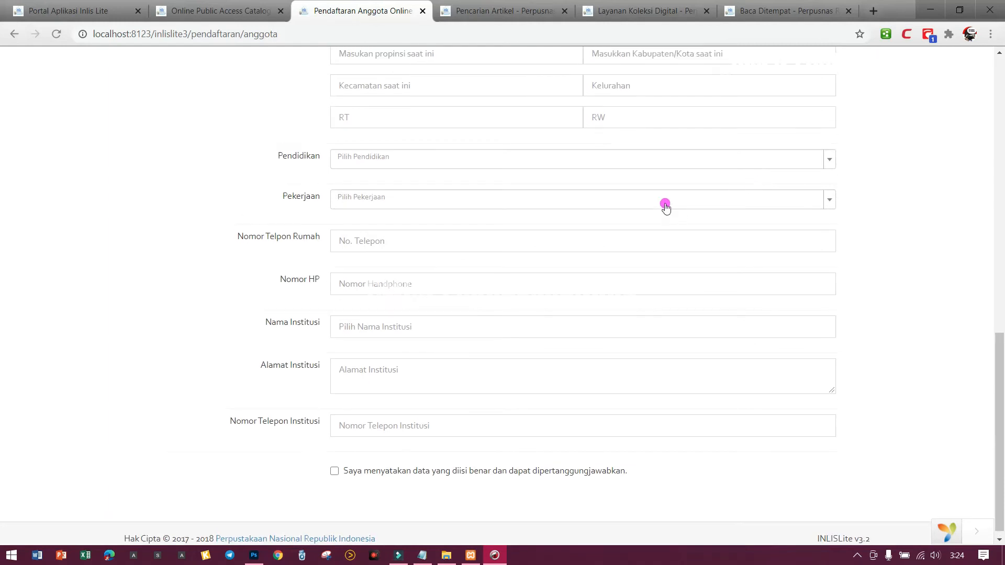
{"action": "scroll", "coordinate": [664, 205], "scroll_direction": "up", "scroll_amount": 5}
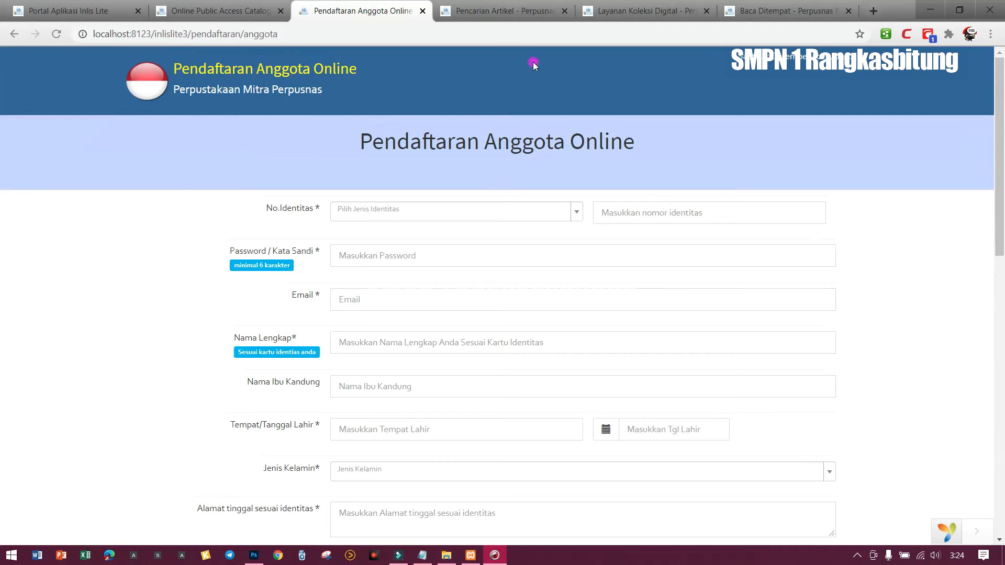
Step: Open the Buku Tamu module from the portal to view its login page, and return to the portal
{"action": "left_click", "coordinate": [107, 11]}
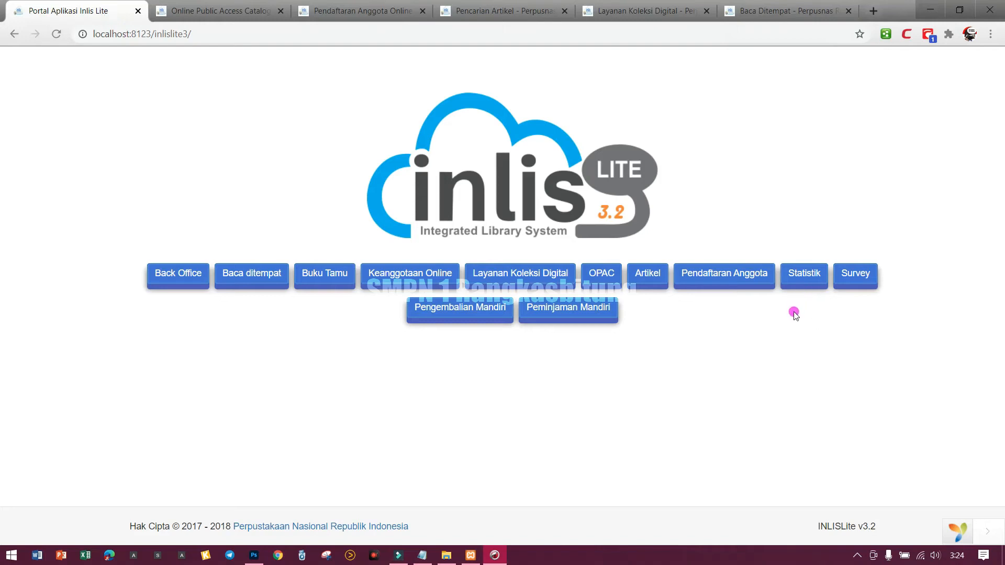
{"action": "left_click", "coordinate": [330, 273]}
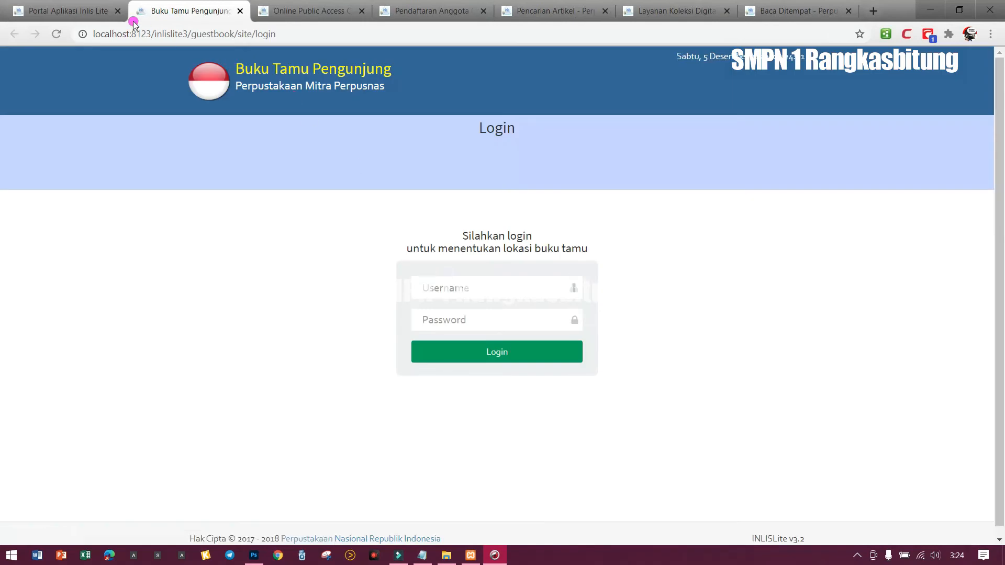
{"action": "left_click", "coordinate": [90, 11]}
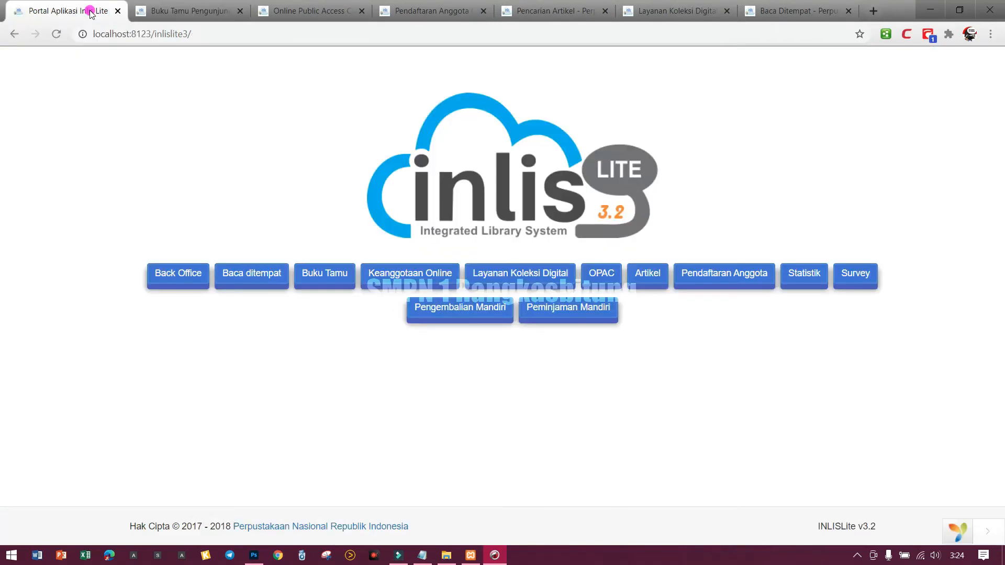
Step: Open the Back Office module and fill in its username with the administrator username copied from the Notepad note
{"action": "left_click", "coordinate": [181, 273]}
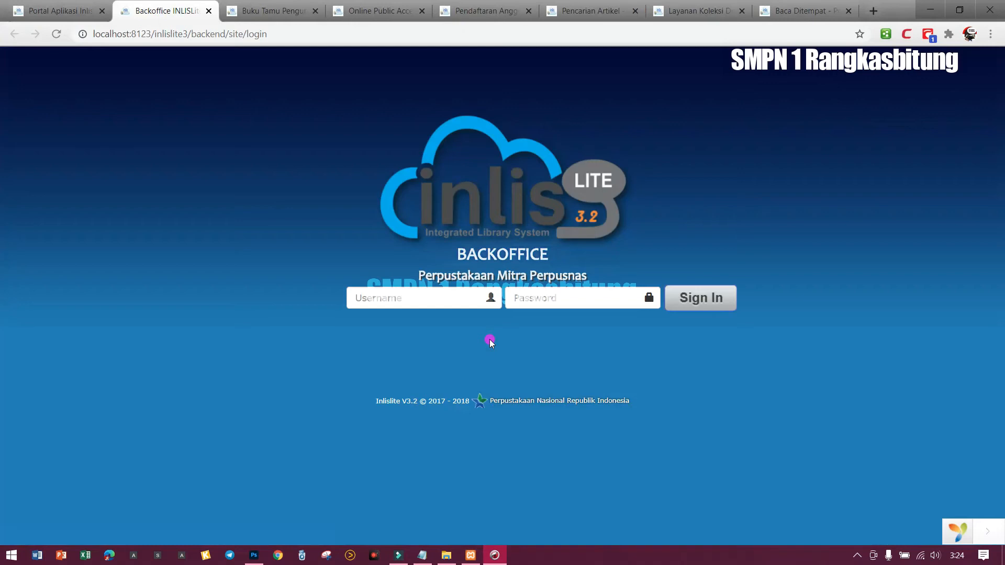
{"action": "left_click", "coordinate": [426, 553]}
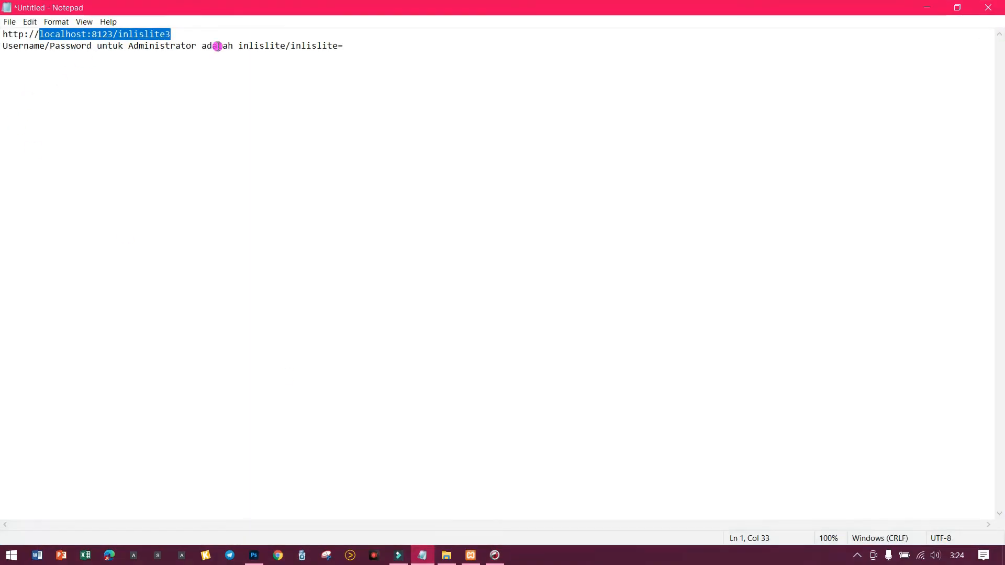
{"action": "left_click_drag", "start_coordinate": [240, 45], "coordinate": [284, 45]}
{"action": "key", "text": "ctrl+c"}
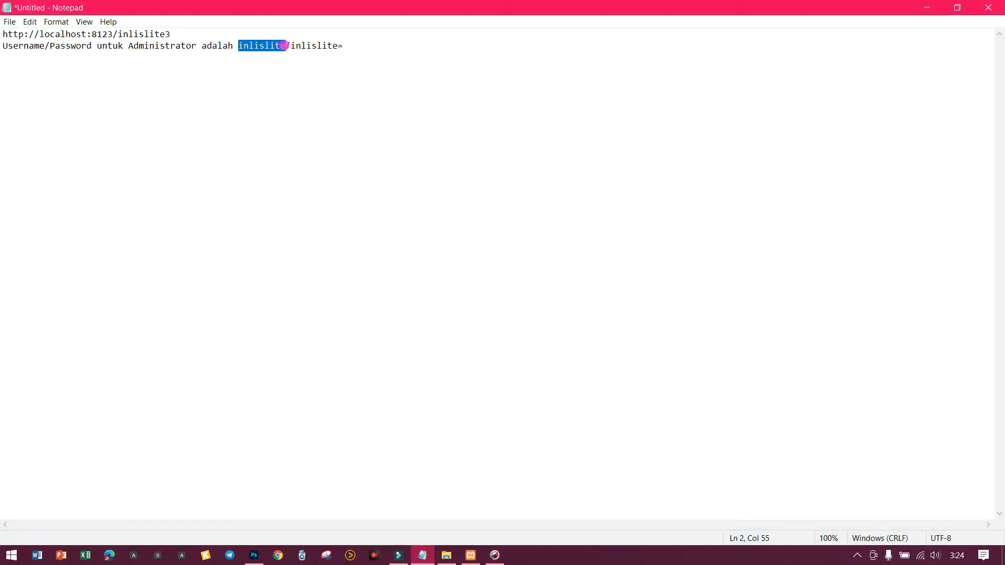
{"action": "left_click", "coordinate": [497, 557]}
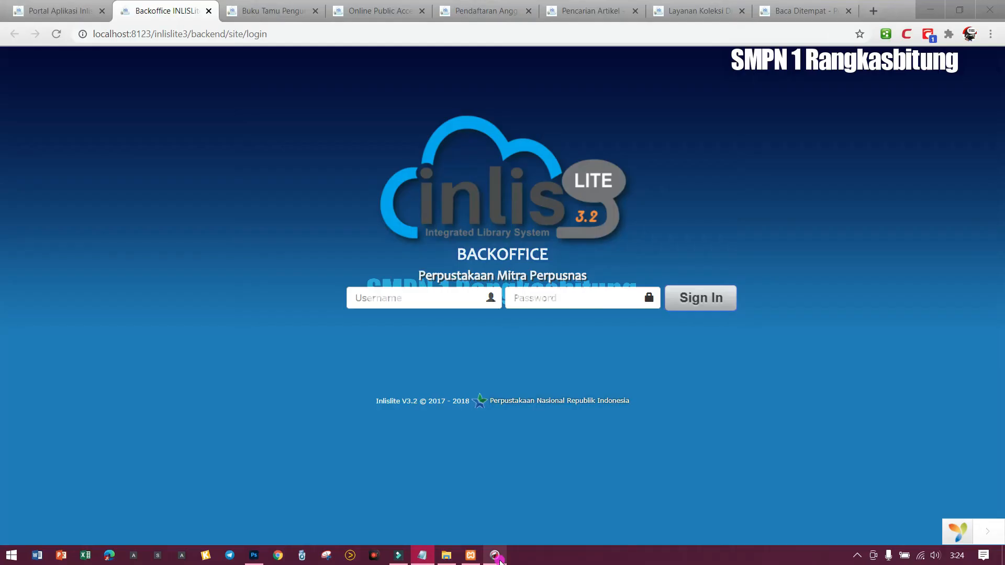
{"action": "left_click", "coordinate": [404, 300]}
{"action": "key", "text": "ctrl+v"}
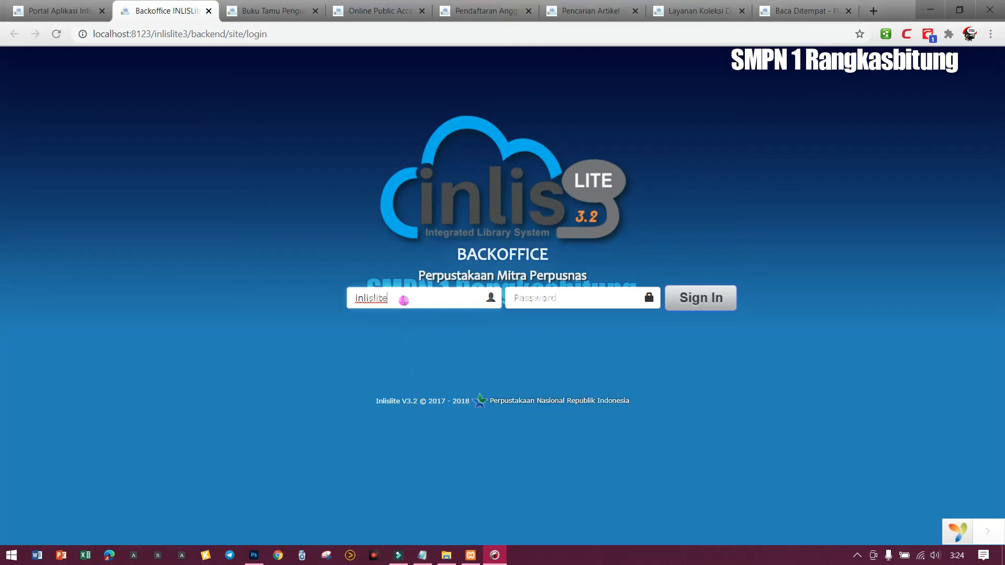
Step: Copy the administrator password from Notepad into the Back Office login and sign in, saving the credentials in the browser
{"action": "left_click", "coordinate": [422, 555]}
{"action": "left_click_drag", "start_coordinate": [291, 45], "coordinate": [343, 45]}
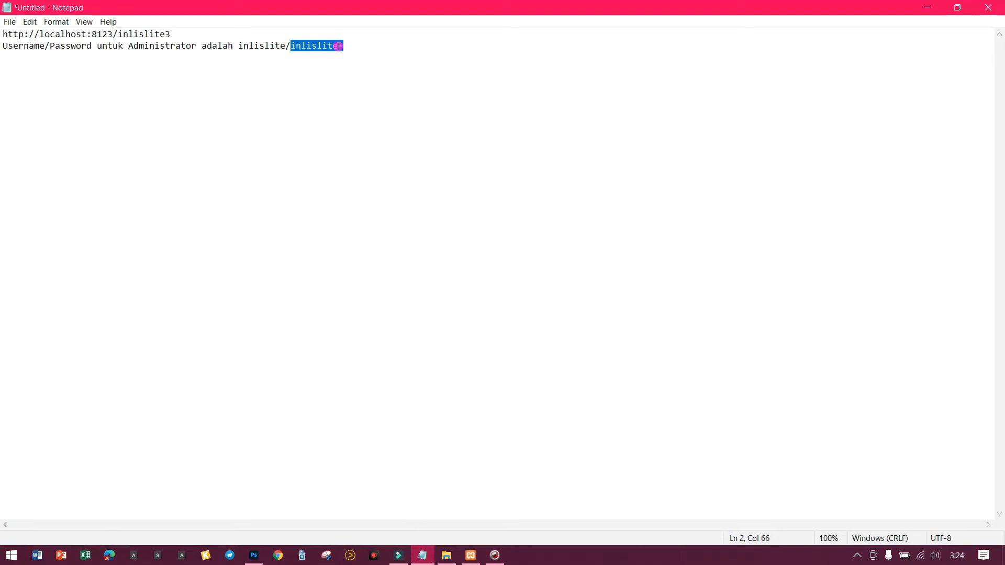
{"action": "left_click", "coordinate": [495, 555]}
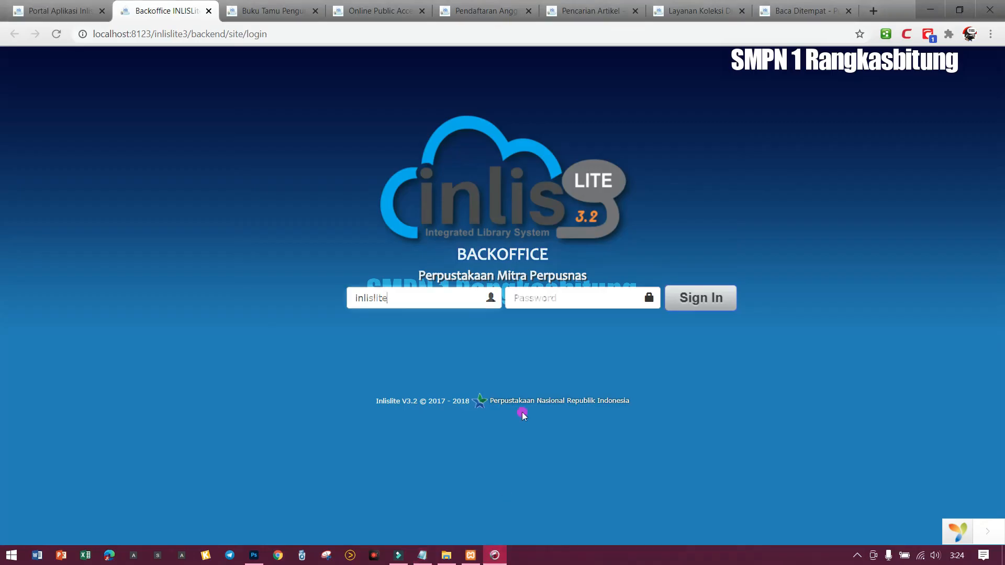
{"action": "left_click", "coordinate": [549, 302]}
{"action": "key", "text": "ctrl+v"}
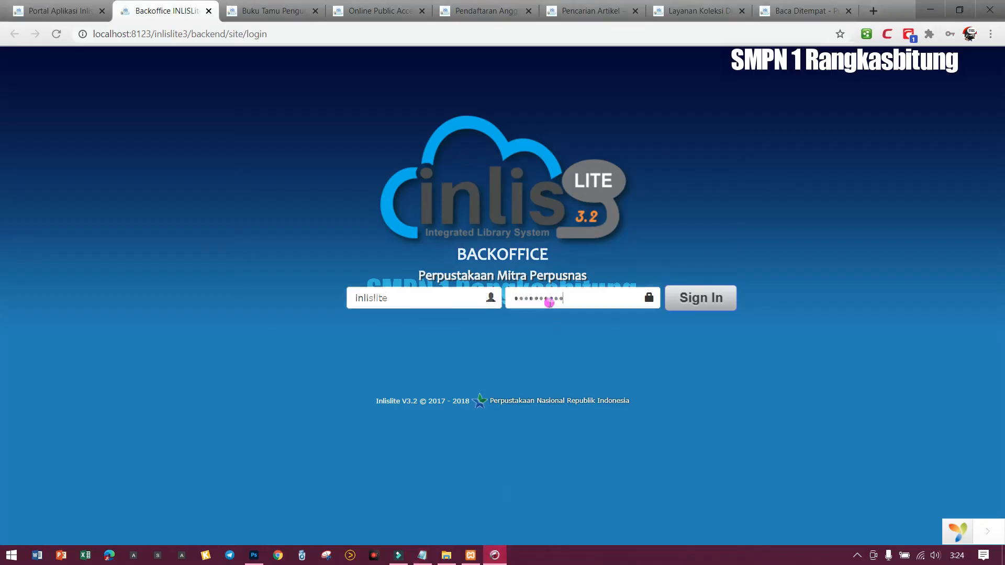
{"action": "left_click", "coordinate": [689, 300]}
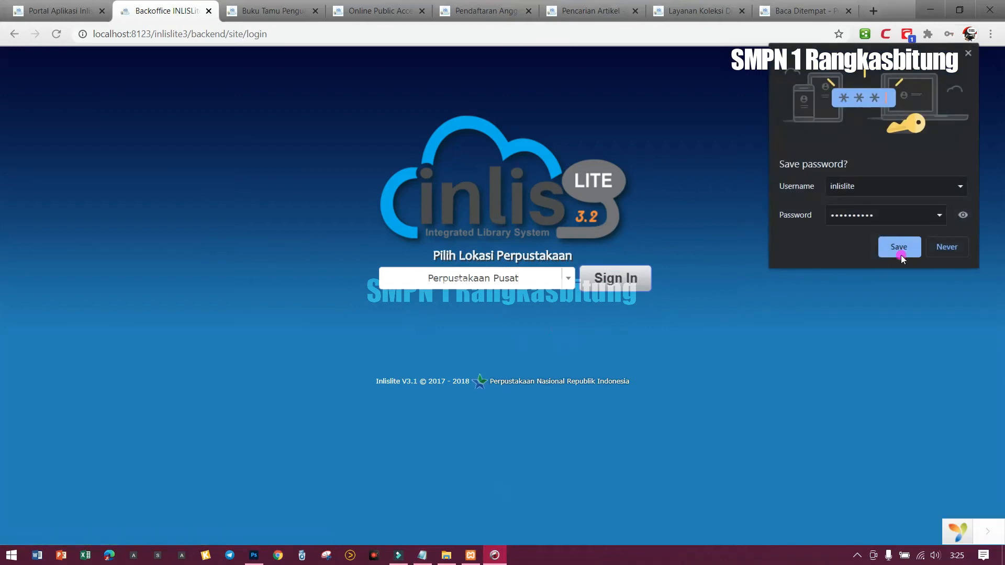
{"action": "left_click", "coordinate": [900, 255]}
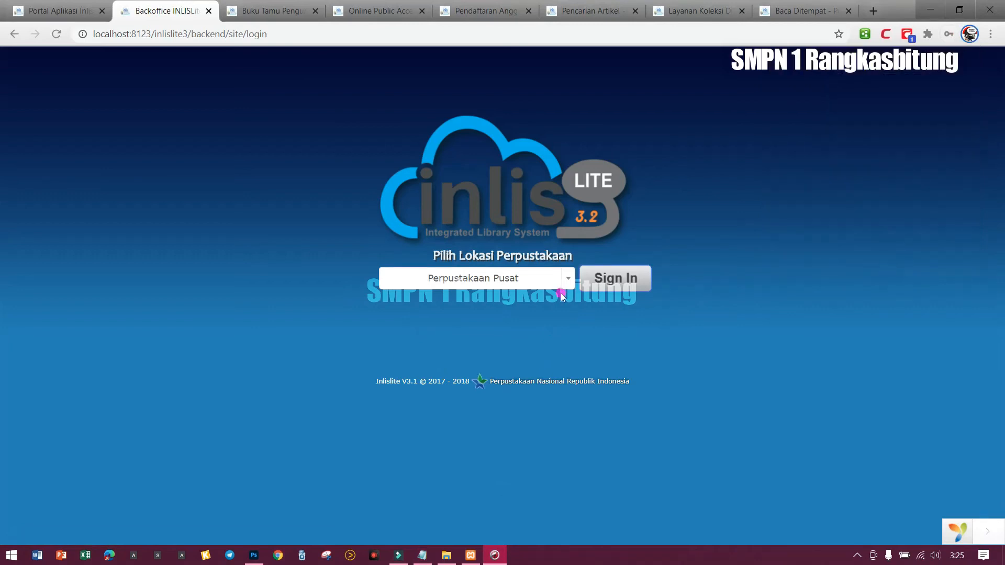
Step: Choose Perpustakaan Pusat as the library location and complete the sign-in to the Back Office dashboard
{"action": "left_click", "coordinate": [571, 278]}
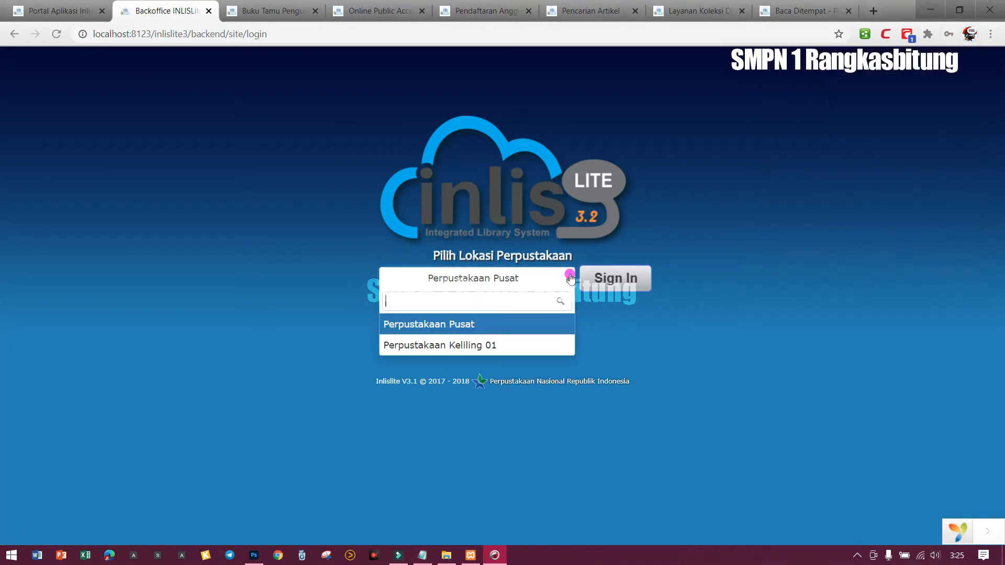
{"action": "left_click", "coordinate": [530, 328]}
{"action": "left_click", "coordinate": [596, 278]}
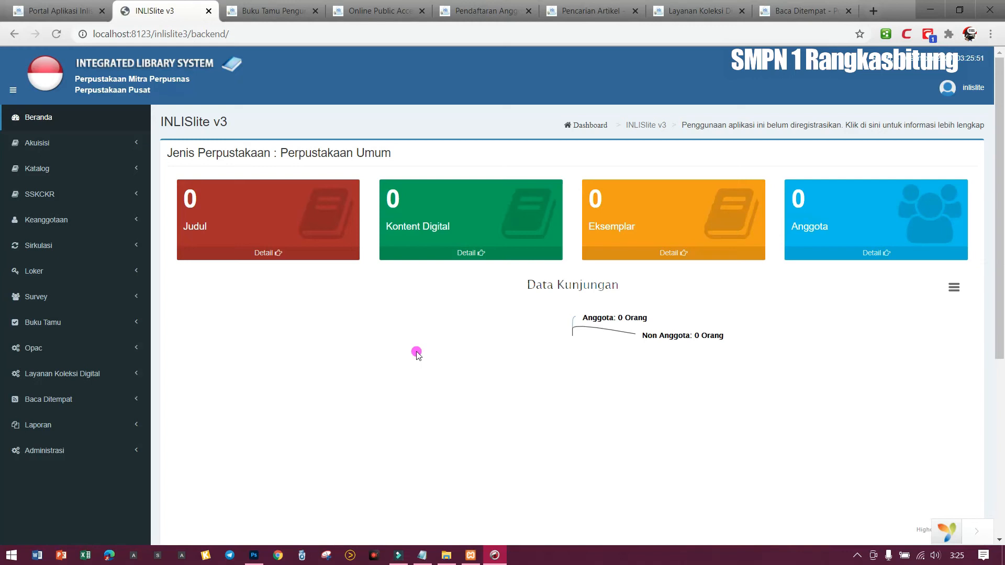
Step: Open Entri Anggota under Keanggotaan and examine all fields of the new-member form
{"action": "left_click", "coordinate": [87, 220]}
{"action": "left_click", "coordinate": [87, 247]}
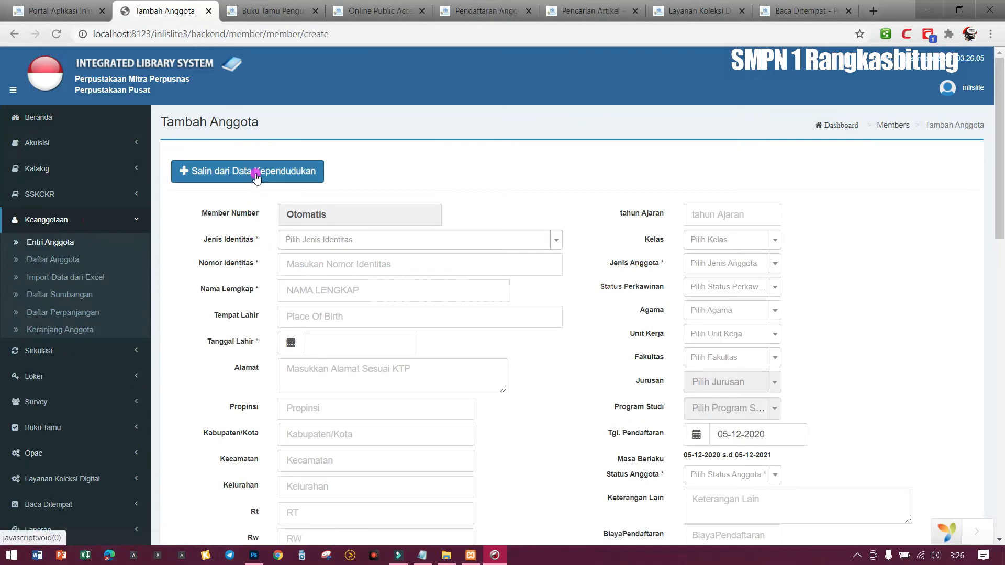
{"action": "scroll", "coordinate": [369, 292], "scroll_direction": "down", "scroll_amount": 3}
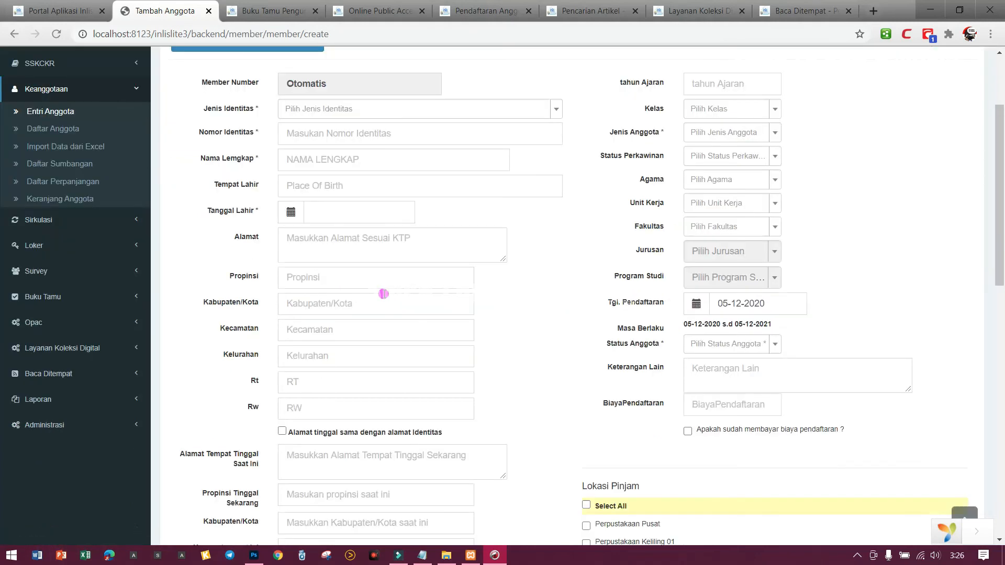
{"action": "scroll", "coordinate": [383, 293], "scroll_direction": "down", "scroll_amount": 4}
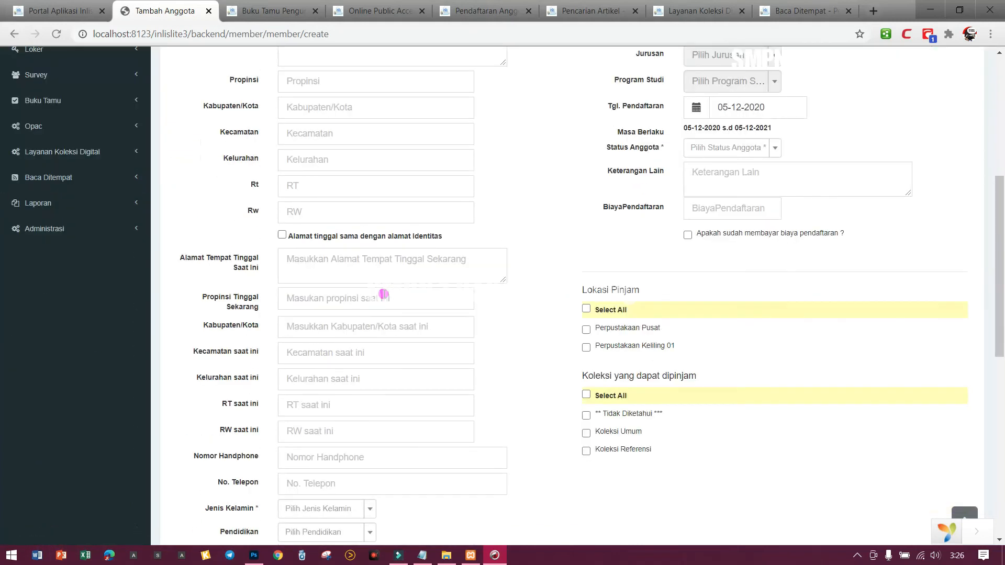
{"action": "scroll", "coordinate": [383, 294], "scroll_direction": "down", "scroll_amount": 3}
{"action": "scroll", "coordinate": [383, 294], "scroll_direction": "down", "scroll_amount": 5}
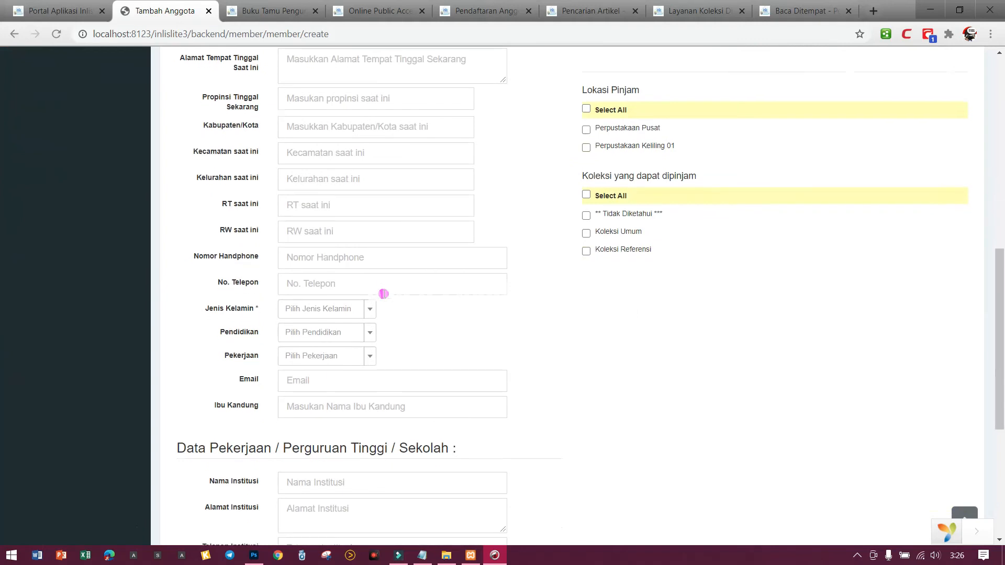
{"action": "scroll", "coordinate": [383, 294], "scroll_direction": "down", "scroll_amount": 2}
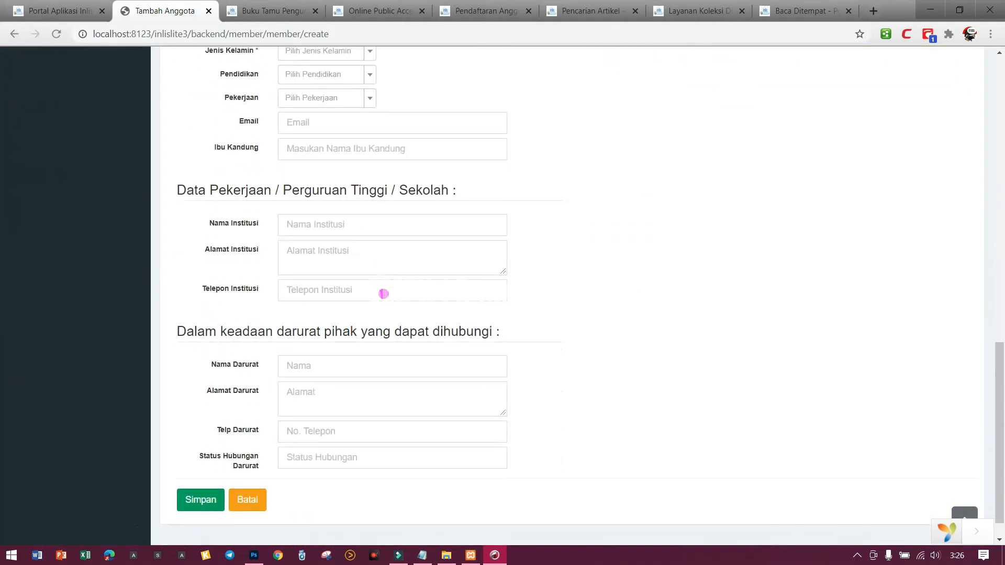
{"action": "scroll", "coordinate": [384, 293], "scroll_direction": "up", "scroll_amount": 15}
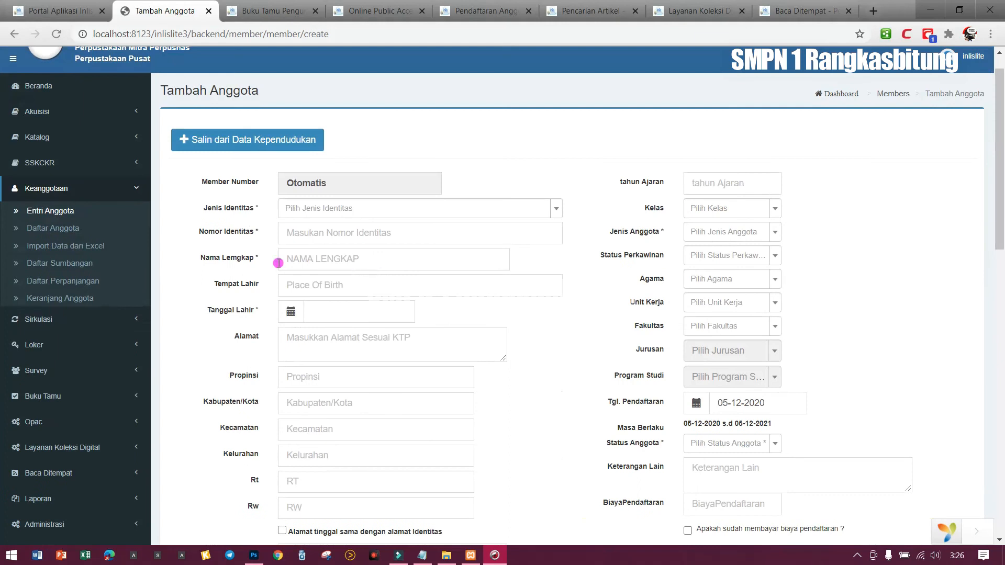
Step: View the member pages Import Data dari Excel and Daftar Sumbangan, and the SSKCKR deposit entry form
{"action": "left_click", "coordinate": [86, 245]}
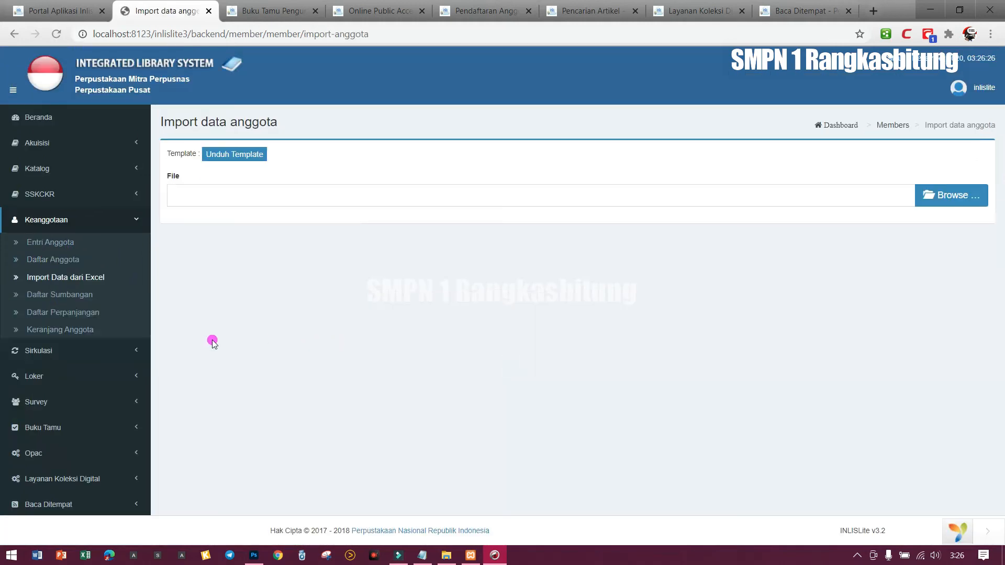
{"action": "left_click", "coordinate": [93, 296]}
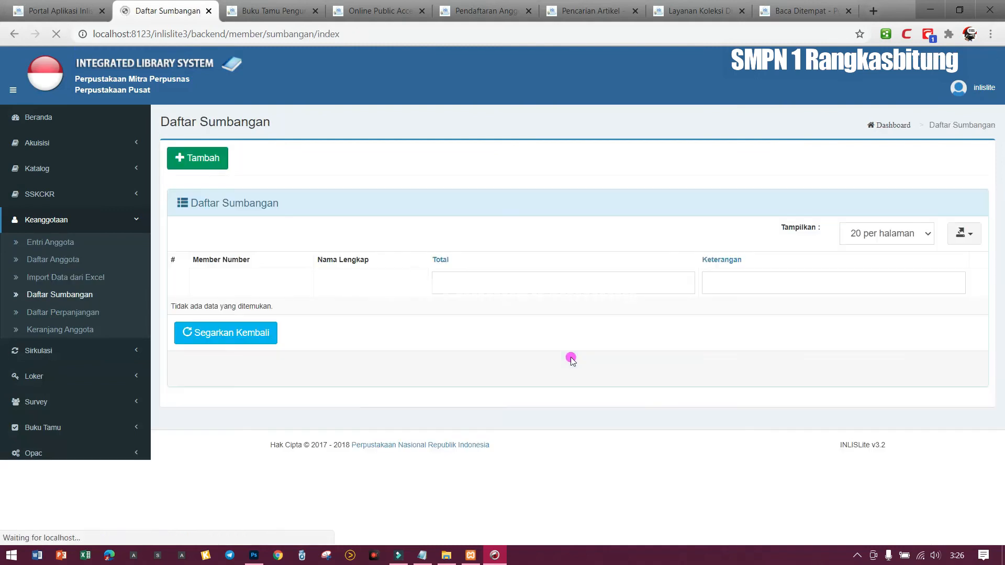
{"action": "left_click", "coordinate": [68, 196]}
{"action": "left_click", "coordinate": [86, 218]}
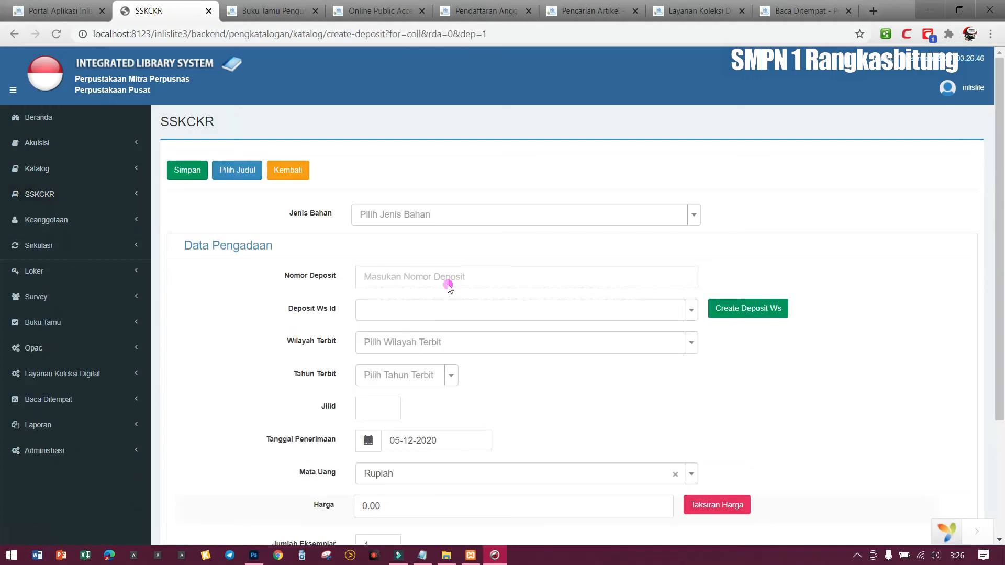
Step: Examine the Jenis Bahan material types and the Data Pengadaan fields of the SSKCKR deposit form
{"action": "left_click", "coordinate": [695, 222]}
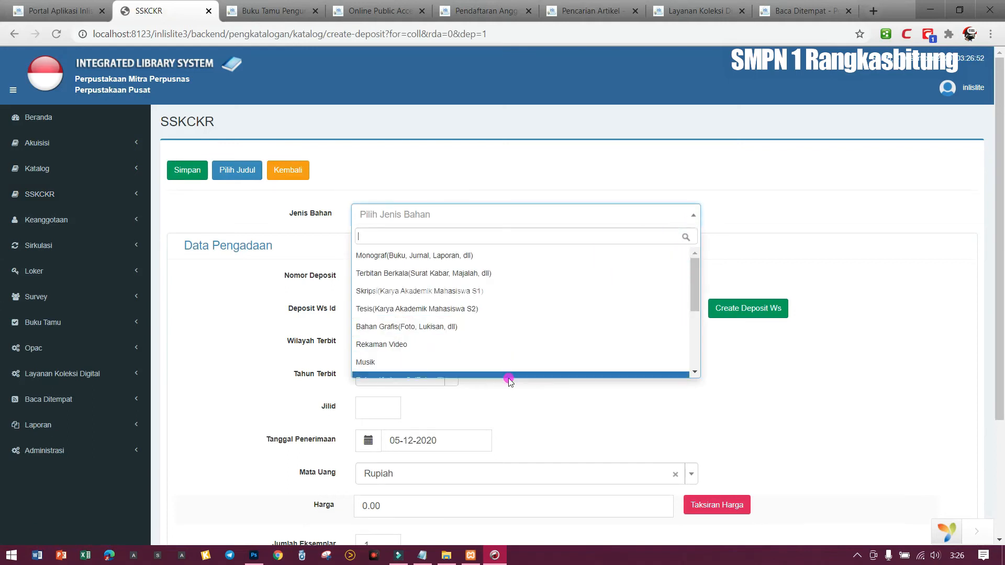
{"action": "left_click", "coordinate": [694, 373]}
{"action": "left_click", "coordinate": [695, 372]}
{"action": "left_click", "coordinate": [695, 373]}
{"action": "left_click", "coordinate": [694, 373]}
{"action": "left_click", "coordinate": [694, 372]}
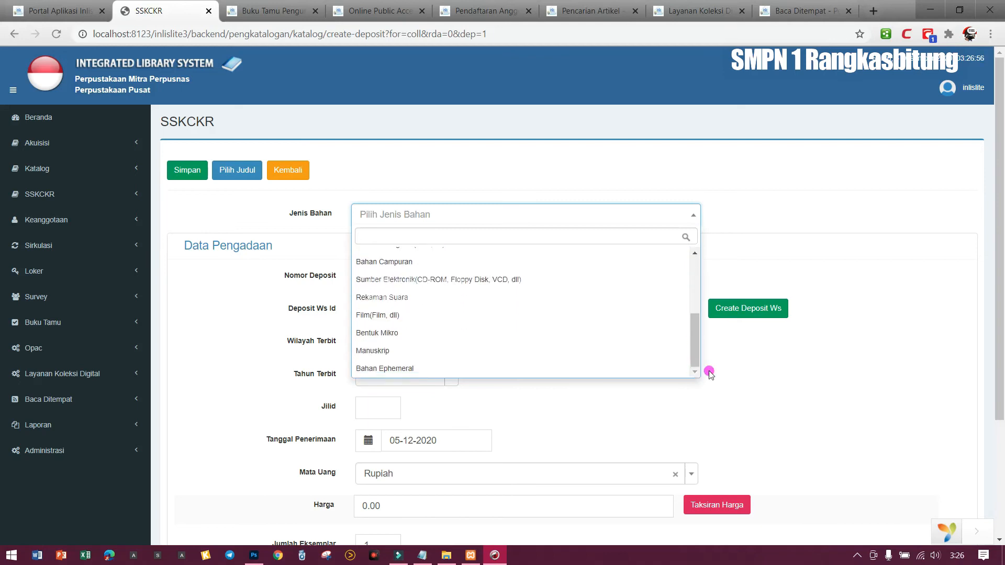
{"action": "left_click", "coordinate": [764, 373]}
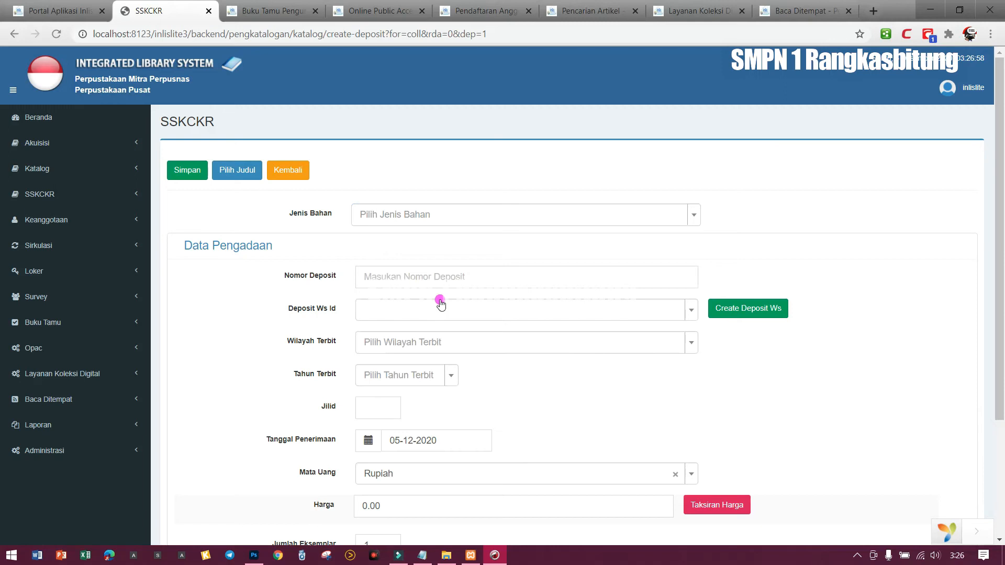
{"action": "scroll", "coordinate": [444, 301], "scroll_direction": "down", "scroll_amount": 1}
{"action": "scroll", "coordinate": [445, 303], "scroll_direction": "down", "scroll_amount": 2}
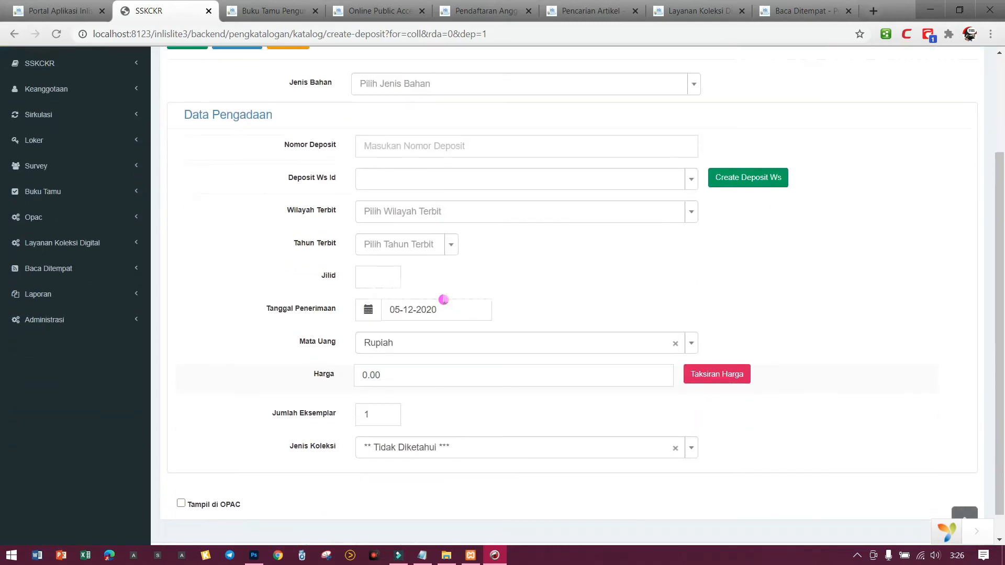
{"action": "scroll", "coordinate": [444, 302], "scroll_direction": "up", "scroll_amount": 3}
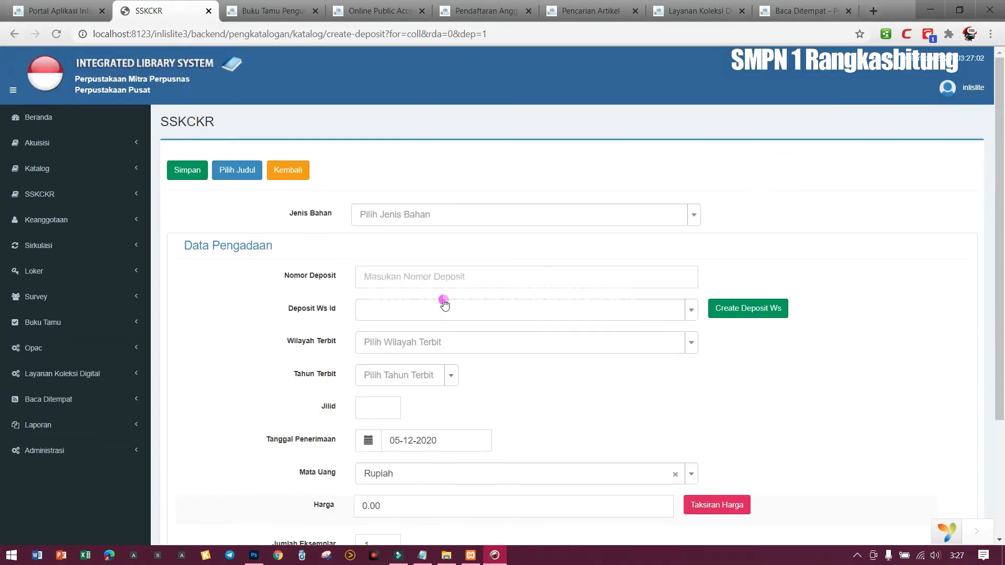
Step: Open Entri Katalog under Katalog and examine its Jenis Bahan options and all bibliographic fields
{"action": "left_click", "coordinate": [89, 171]}
{"action": "left_click", "coordinate": [81, 197]}
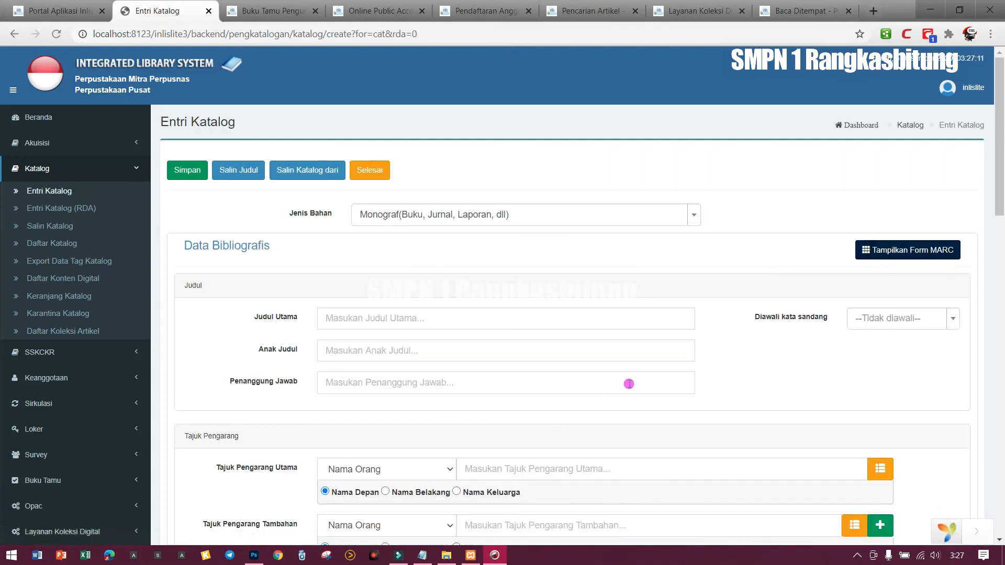
{"action": "left_click", "coordinate": [695, 220]}
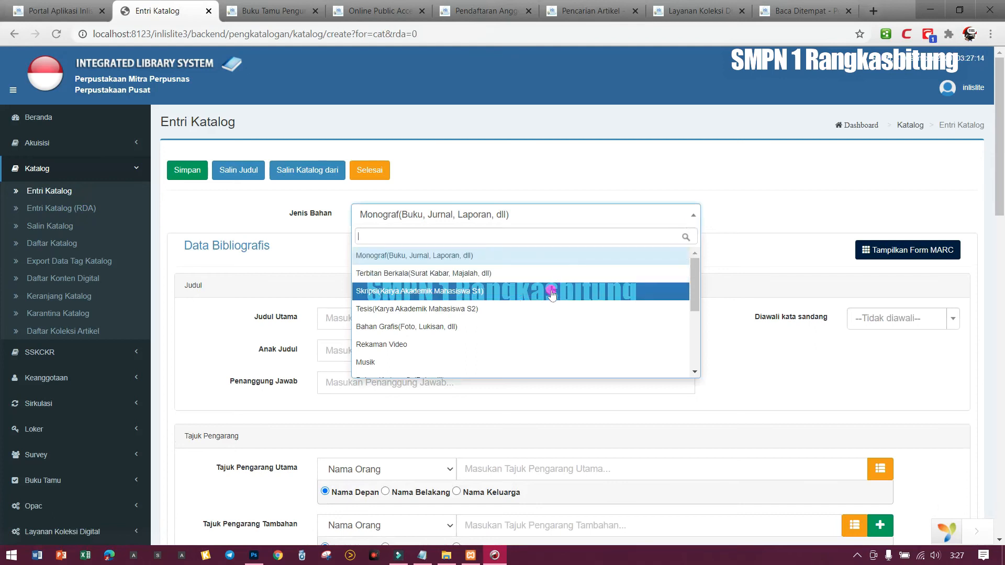
{"action": "left_click", "coordinate": [745, 193]}
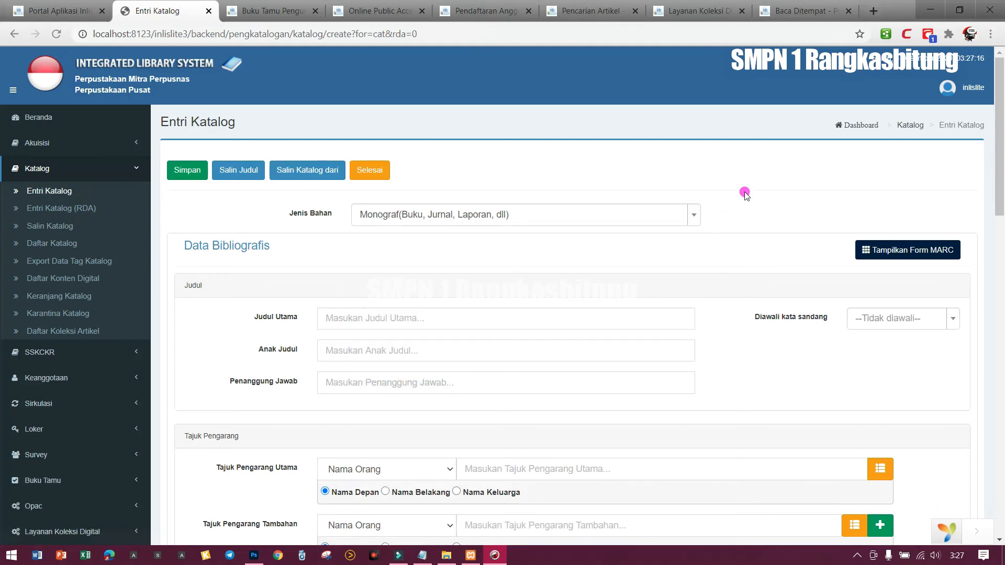
{"action": "scroll", "coordinate": [719, 210], "scroll_direction": "down", "scroll_amount": 1}
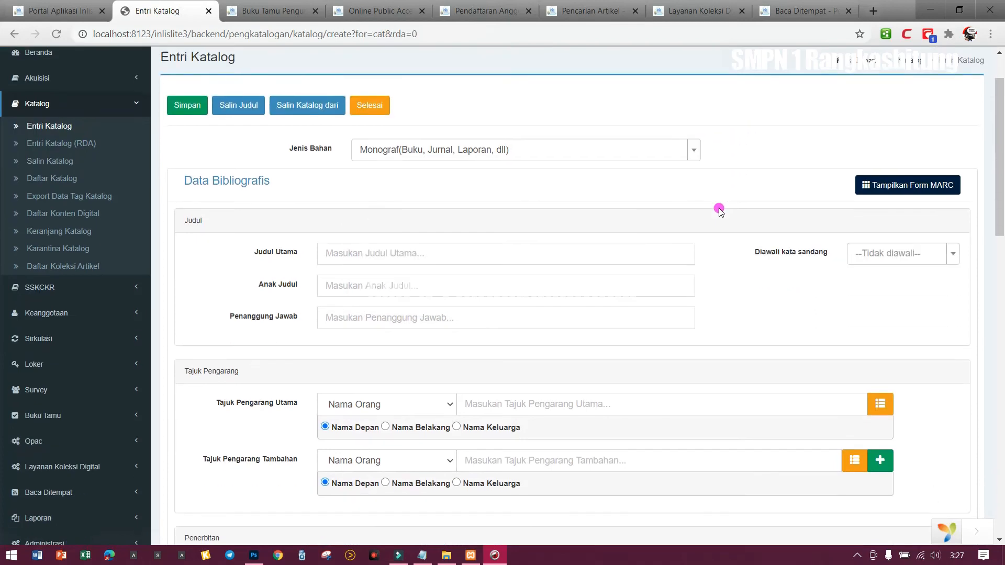
{"action": "scroll", "coordinate": [719, 209], "scroll_direction": "down", "scroll_amount": 2}
{"action": "scroll", "coordinate": [719, 209], "scroll_direction": "down", "scroll_amount": 7}
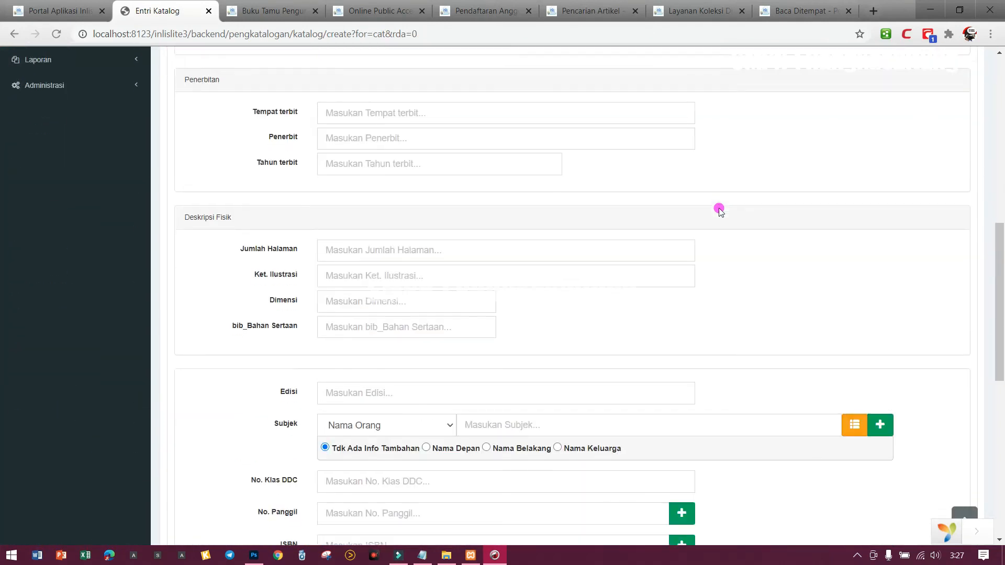
{"action": "scroll", "coordinate": [719, 210], "scroll_direction": "down", "scroll_amount": 5}
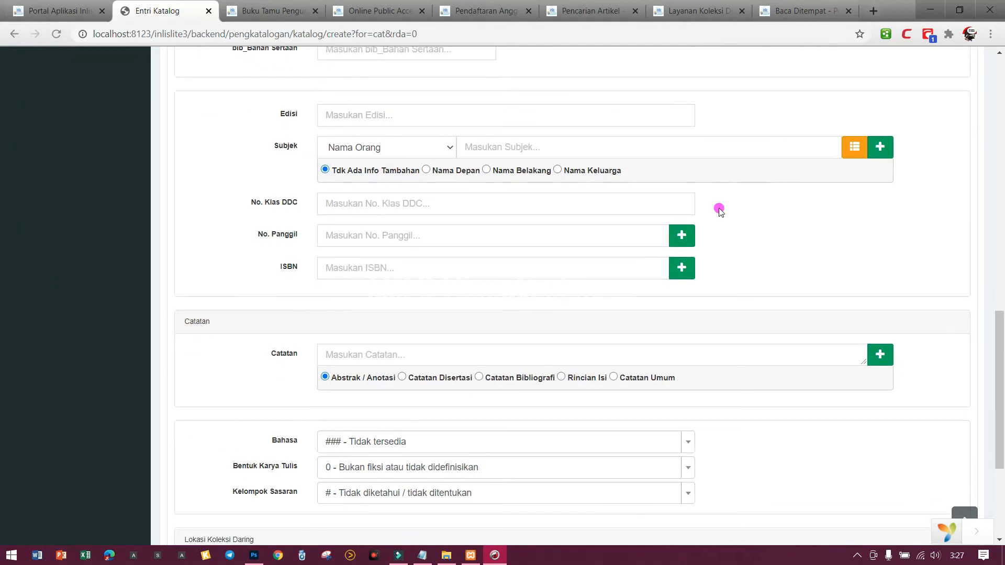
{"action": "scroll", "coordinate": [719, 209], "scroll_direction": "down", "scroll_amount": 4}
{"action": "scroll", "coordinate": [719, 208], "scroll_direction": "up", "scroll_amount": 5}
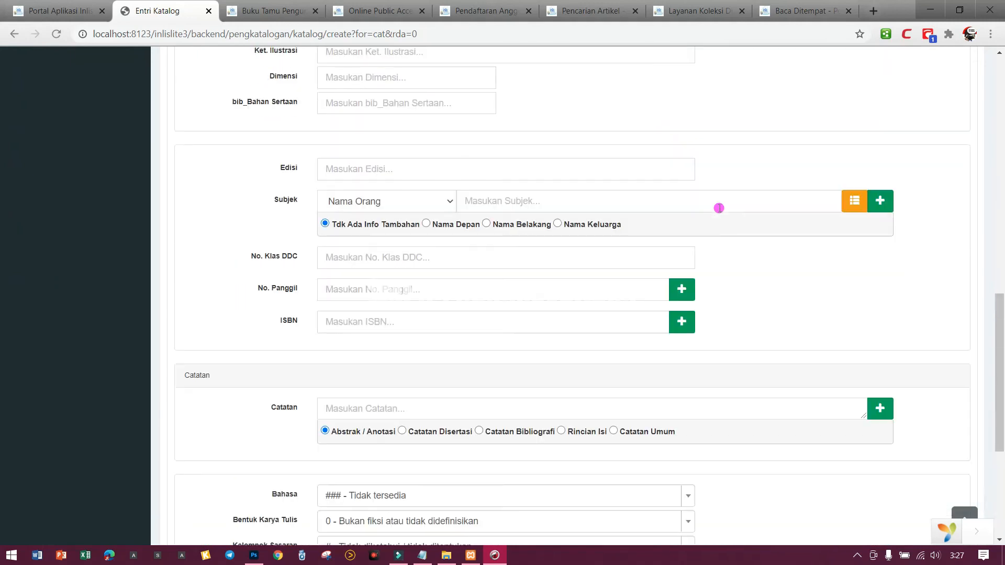
{"action": "scroll", "coordinate": [719, 208], "scroll_direction": "up", "scroll_amount": 9}
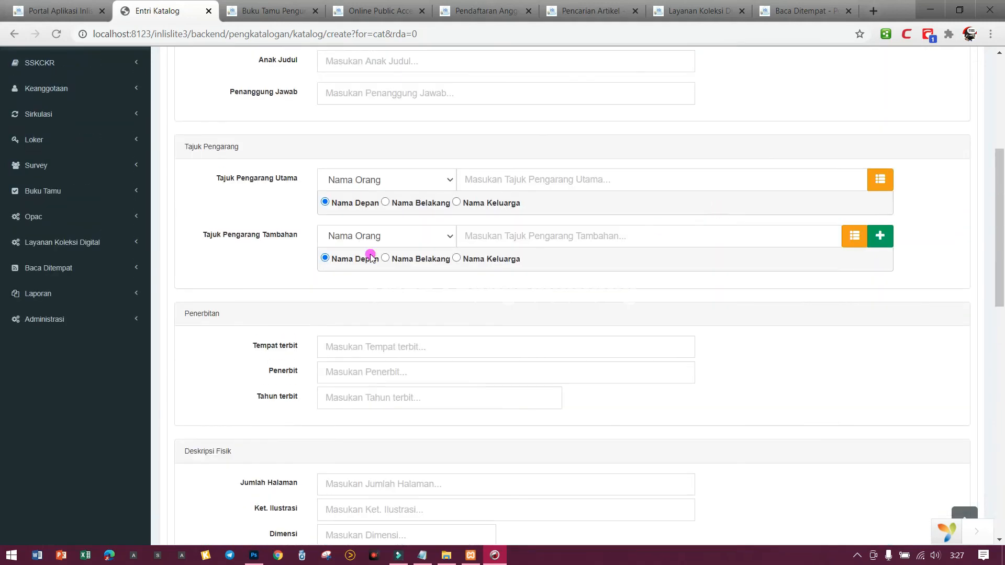
Step: Open Referensi under Pengaturan Katalog in Administrasi and look through the first page of reference entries
{"action": "left_click", "coordinate": [104, 318]}
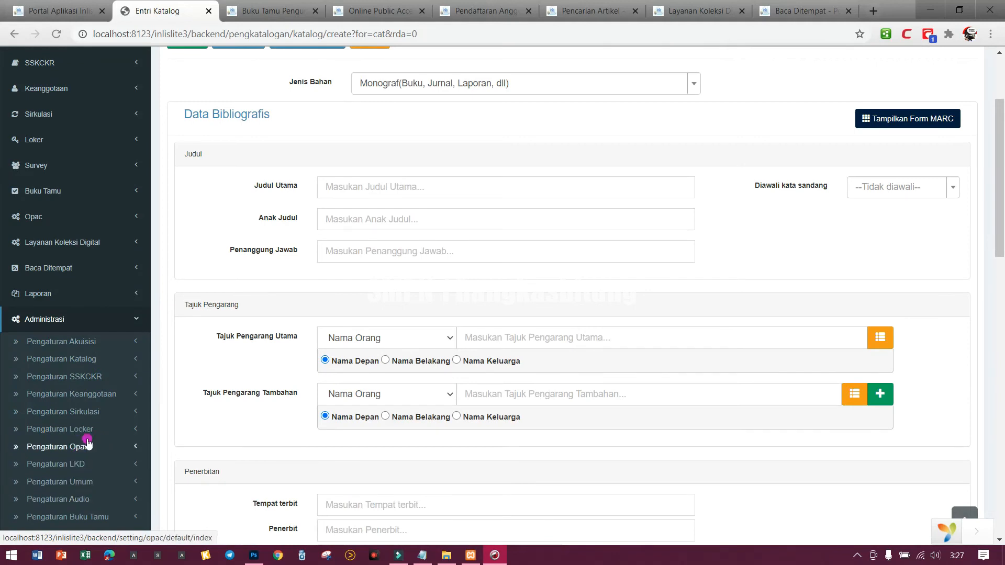
{"action": "left_click", "coordinate": [93, 365]}
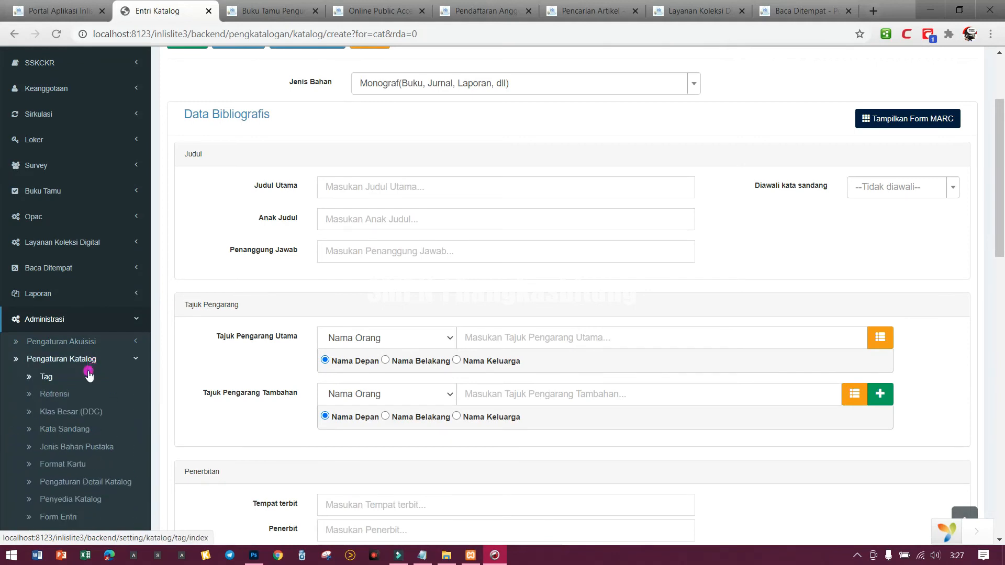
{"action": "left_click", "coordinate": [59, 395]}
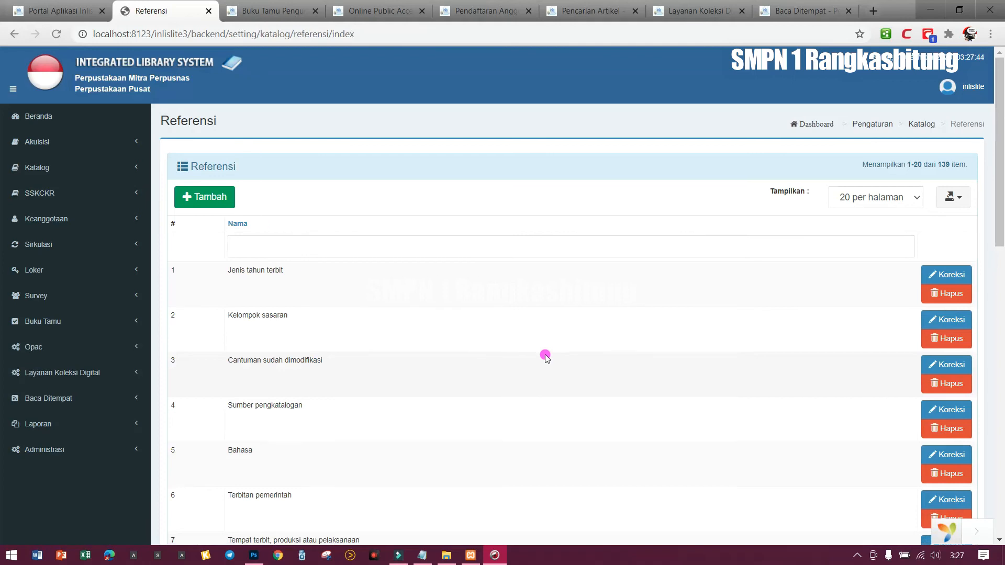
{"action": "scroll", "coordinate": [545, 357], "scroll_direction": "down", "scroll_amount": 1}
{"action": "scroll", "coordinate": [545, 357], "scroll_direction": "down", "scroll_amount": 4}
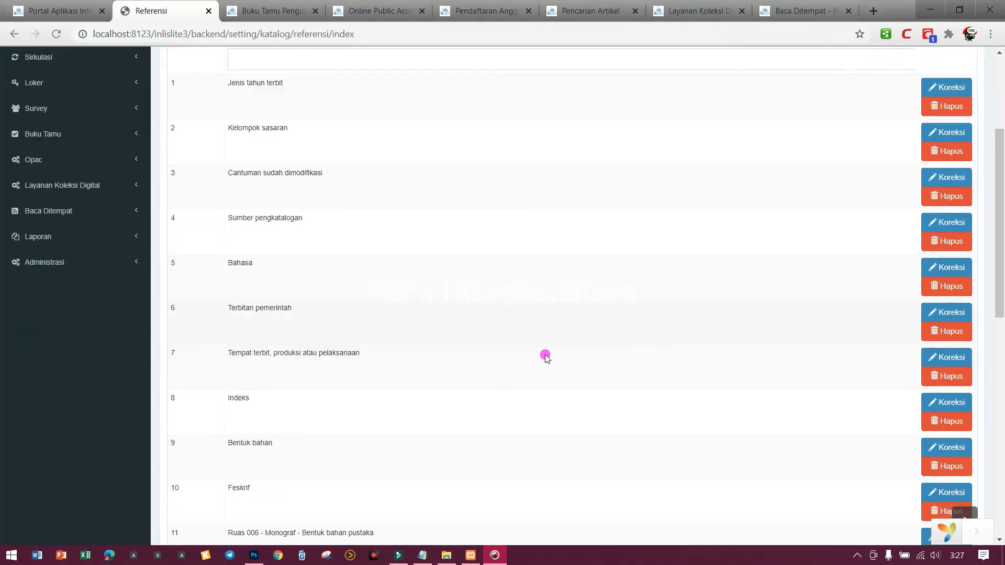
{"action": "scroll", "coordinate": [545, 357], "scroll_direction": "down", "scroll_amount": 5}
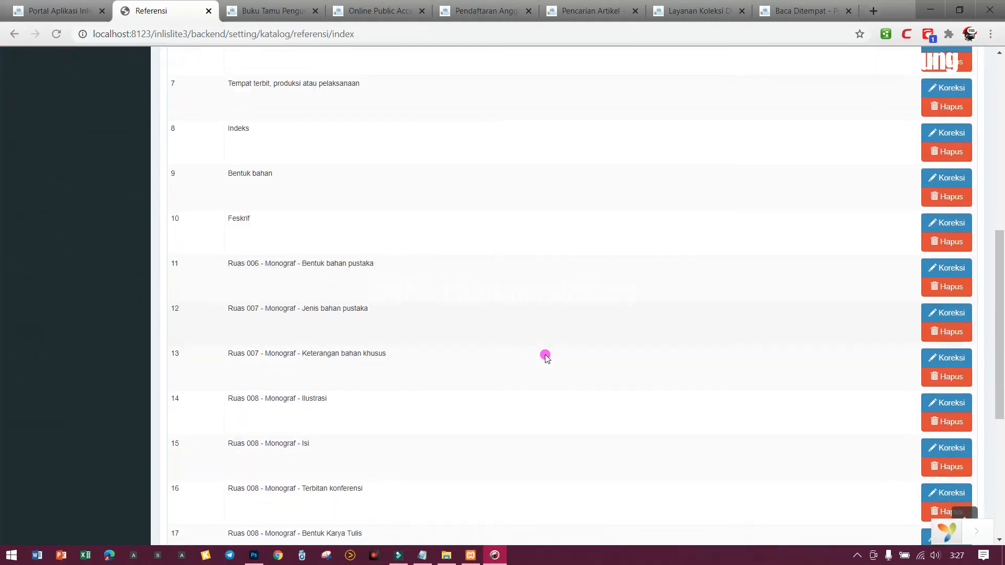
{"action": "scroll", "coordinate": [546, 357], "scroll_direction": "down", "scroll_amount": 2}
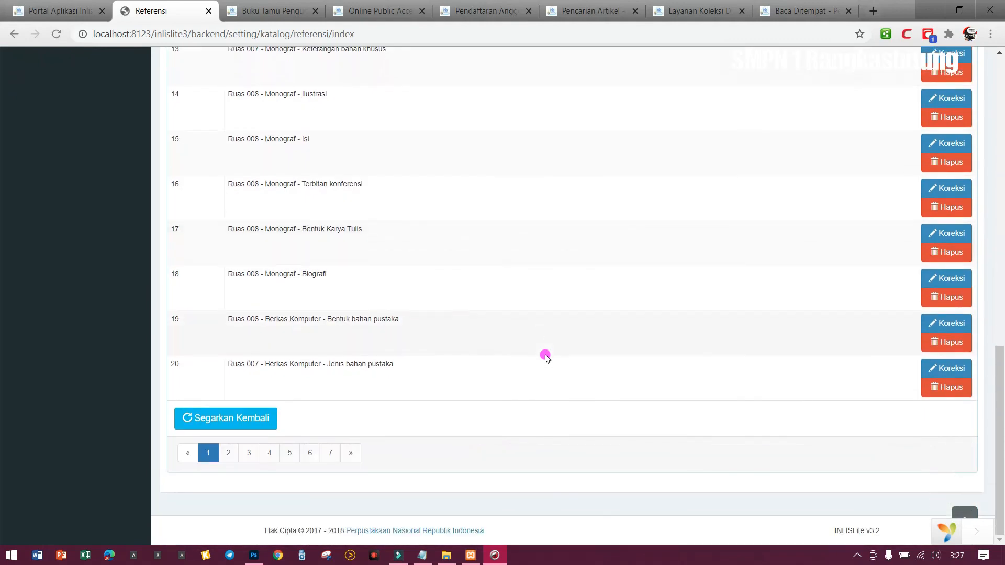
{"action": "scroll", "coordinate": [546, 357], "scroll_direction": "up", "scroll_amount": 12}
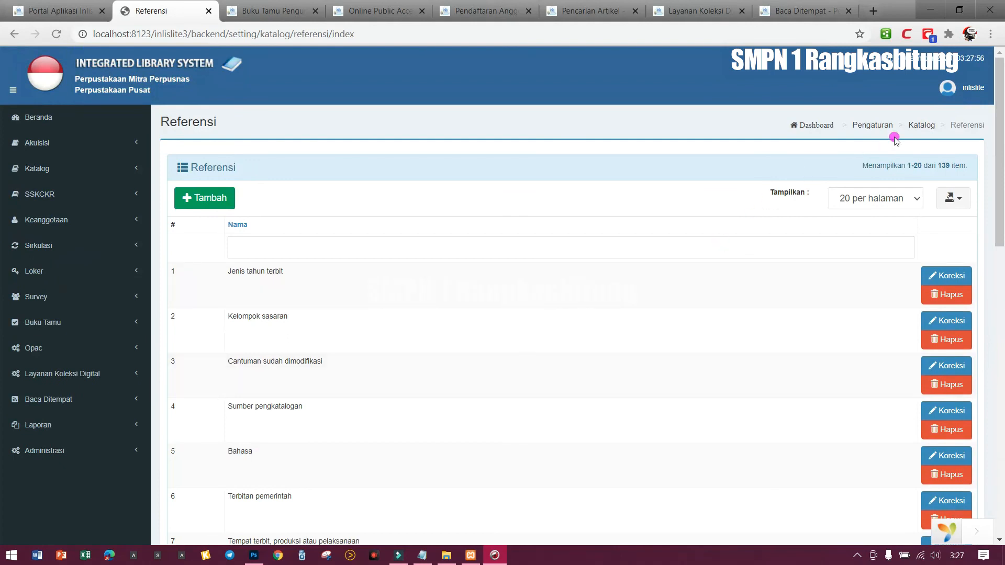
Step: View the Beranda dashboard, and review the signed-in account's options and Aktifitas history
{"action": "left_click", "coordinate": [953, 99]}
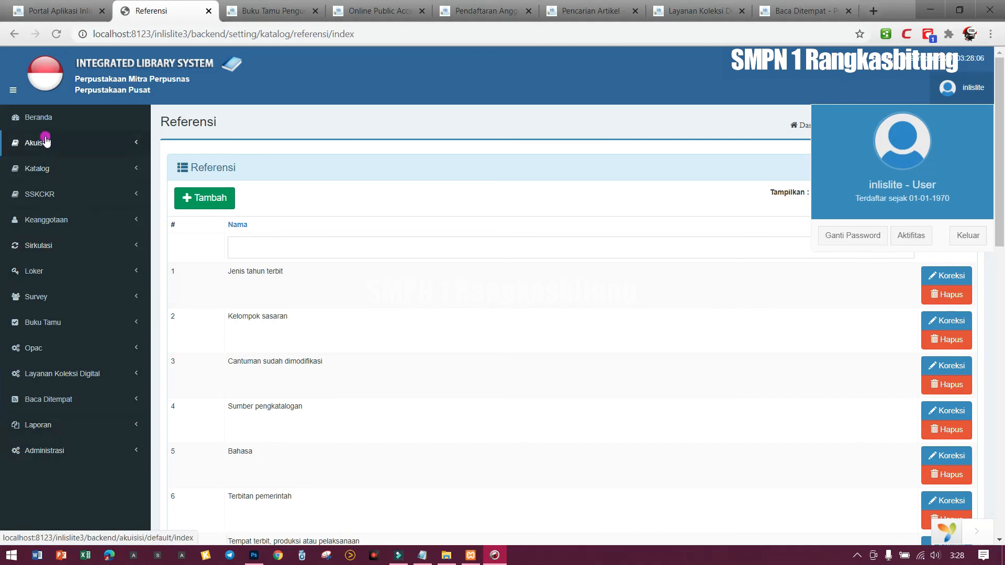
{"action": "left_click", "coordinate": [43, 116]}
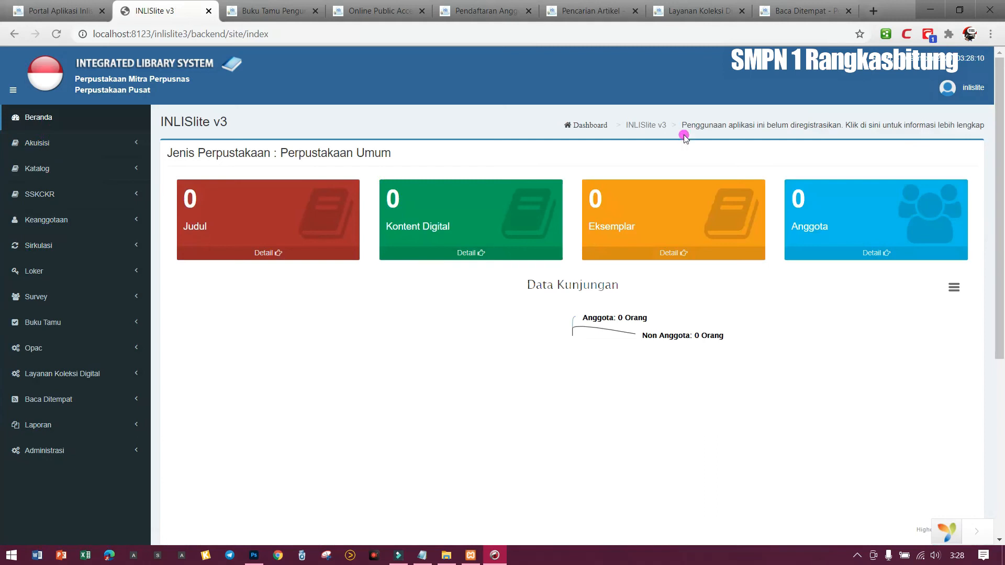
{"action": "left_click", "coordinate": [946, 86]}
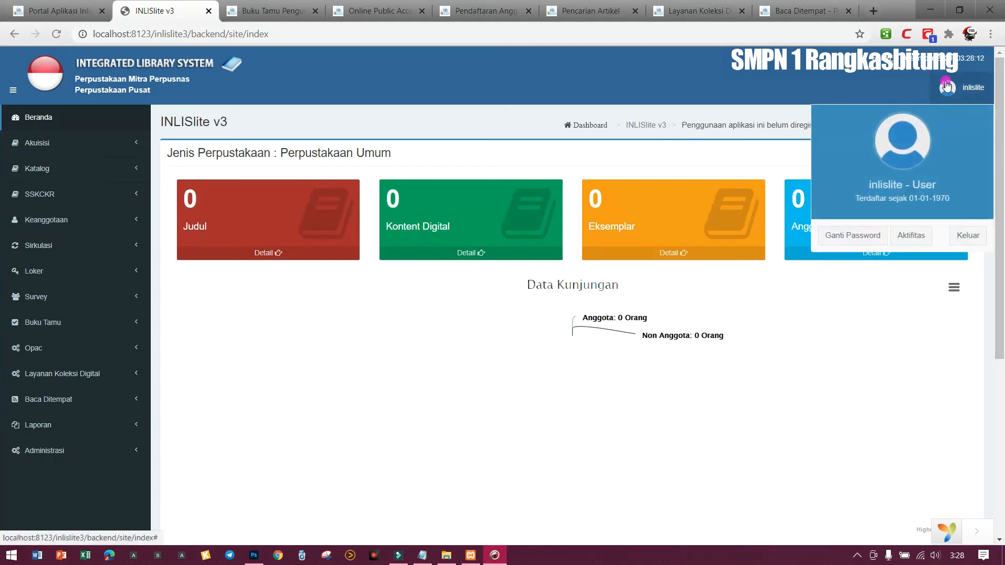
{"action": "left_click", "coordinate": [911, 236]}
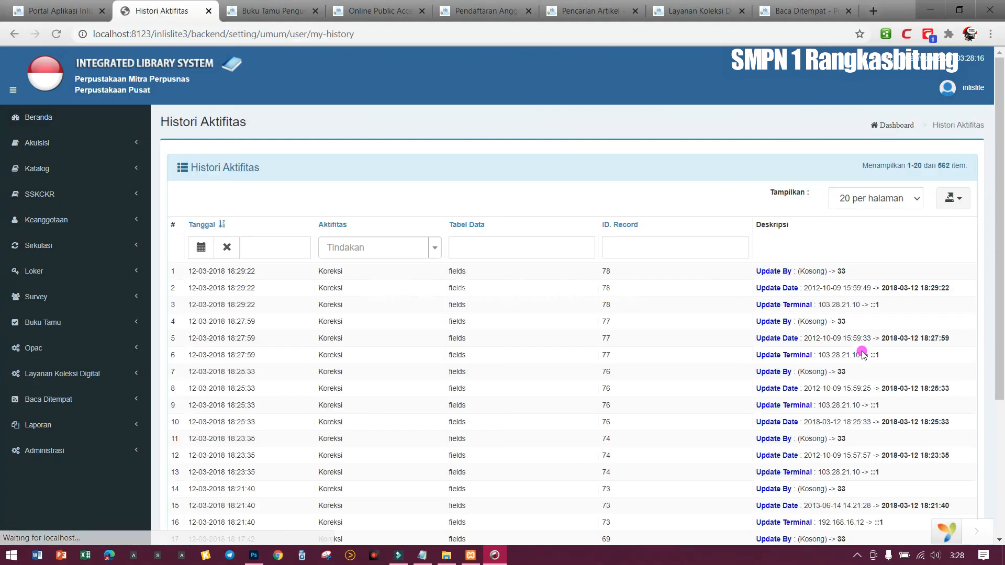
{"action": "scroll", "coordinate": [530, 306], "scroll_direction": "down", "scroll_amount": 3}
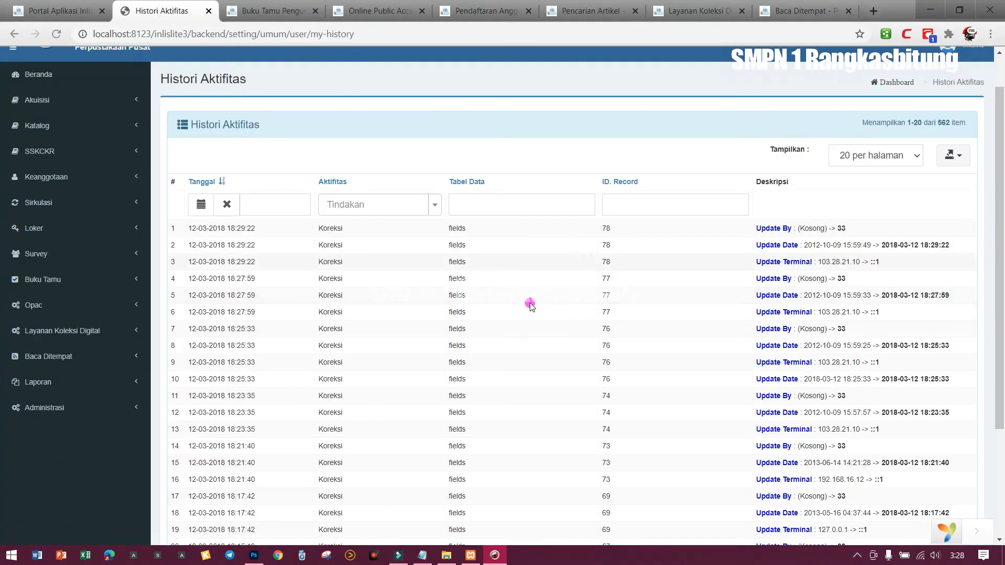
{"action": "scroll", "coordinate": [531, 306], "scroll_direction": "down", "scroll_amount": 1}
{"action": "scroll", "coordinate": [529, 306], "scroll_direction": "up", "scroll_amount": 4}
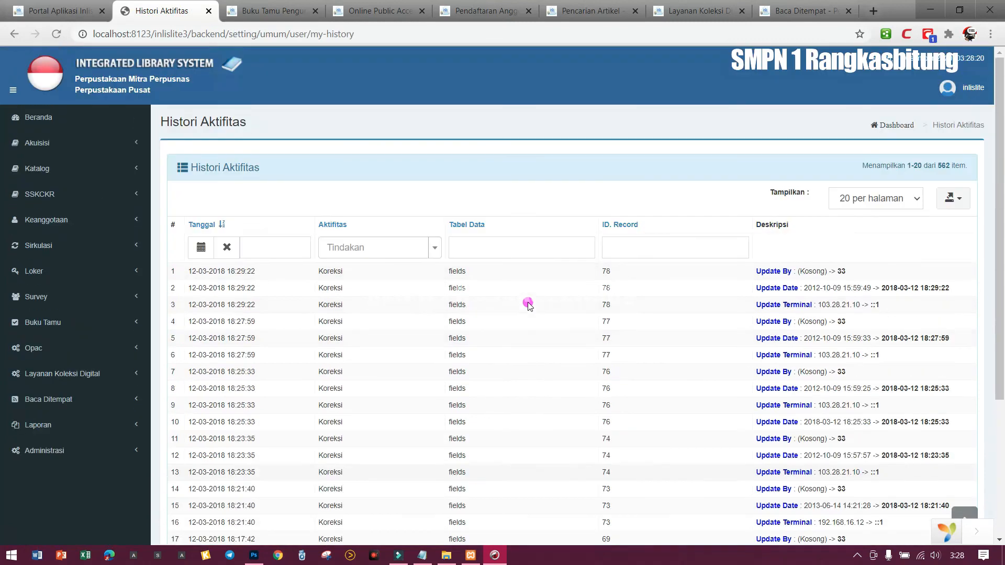
{"action": "left_click", "coordinate": [966, 89]}
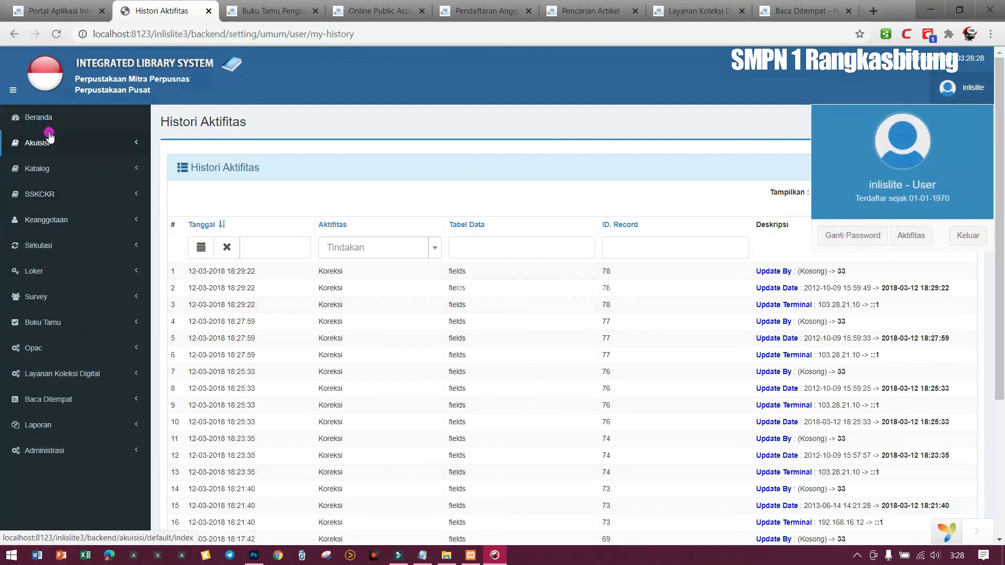
Step: Open Entri Koleksi under Akuisisi and look through all of its Jenis Bahan material types without choosing one
{"action": "left_click", "coordinate": [50, 150]}
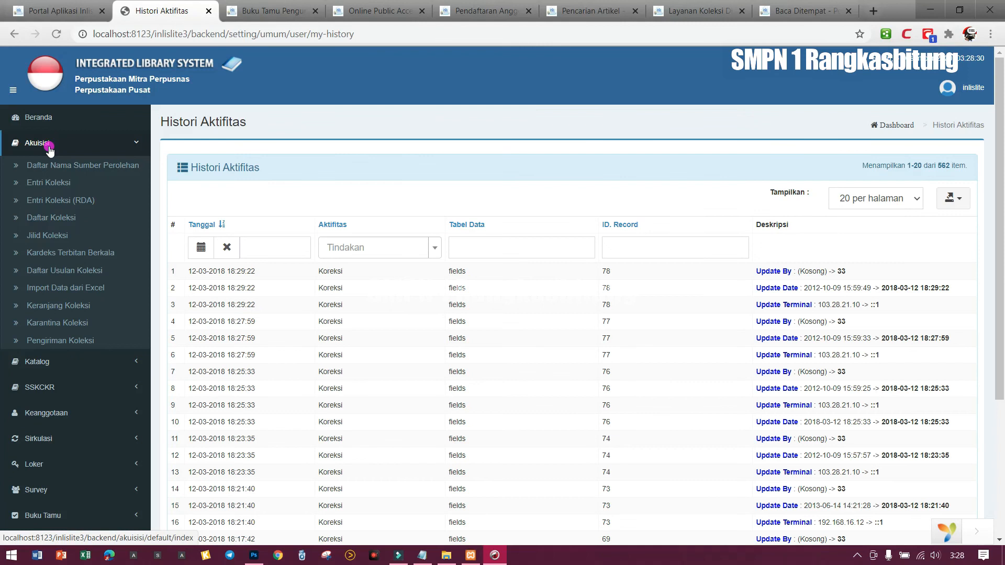
{"action": "left_click", "coordinate": [51, 183]}
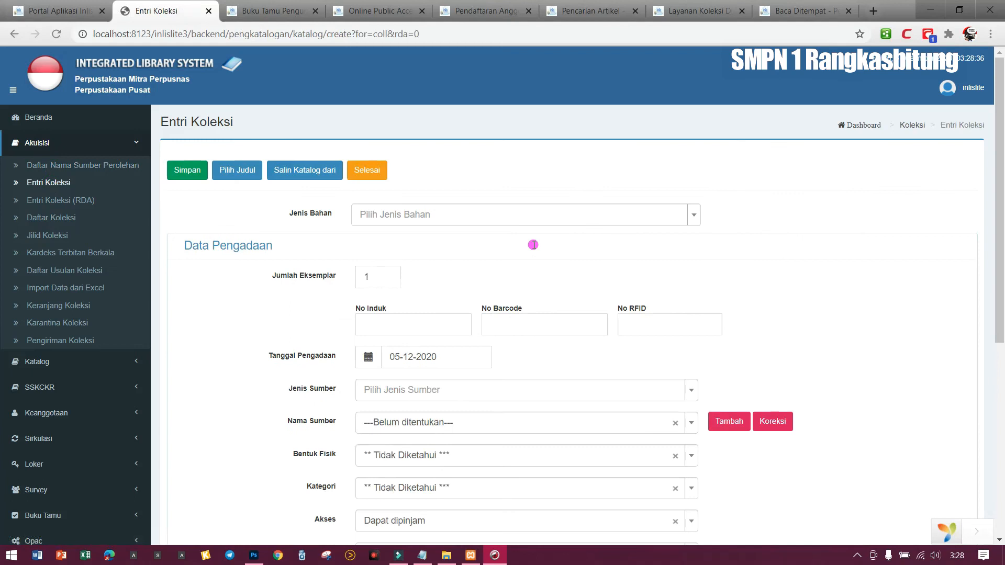
{"action": "left_click", "coordinate": [694, 219]}
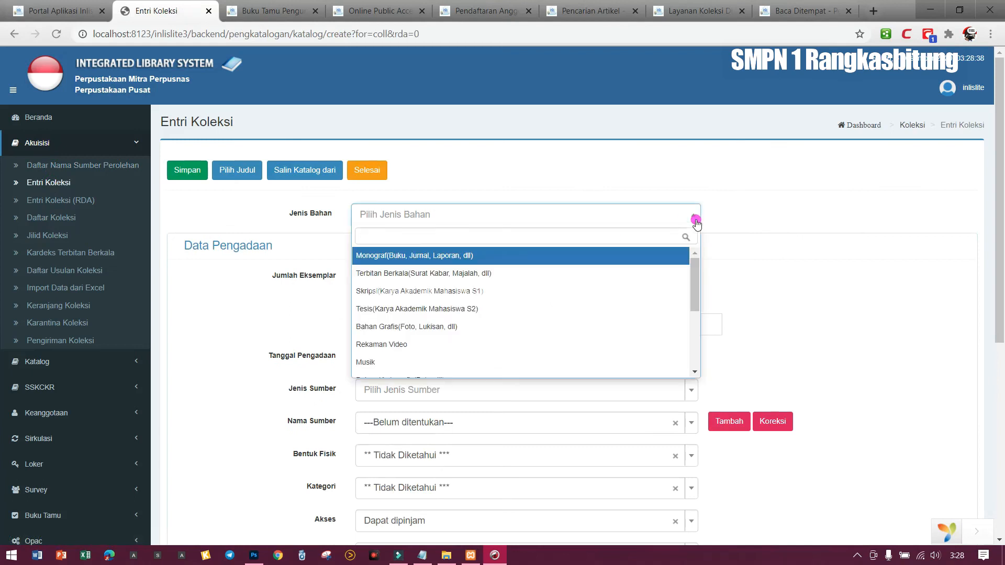
{"action": "scroll", "coordinate": [595, 307], "scroll_direction": "down", "scroll_amount": 1}
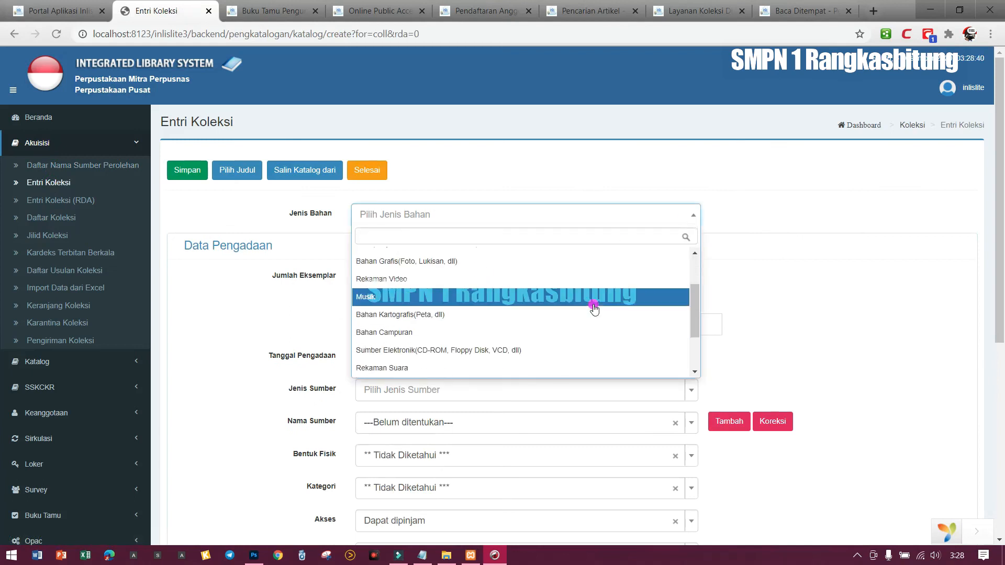
{"action": "scroll", "coordinate": [595, 309], "scroll_direction": "down", "scroll_amount": 1}
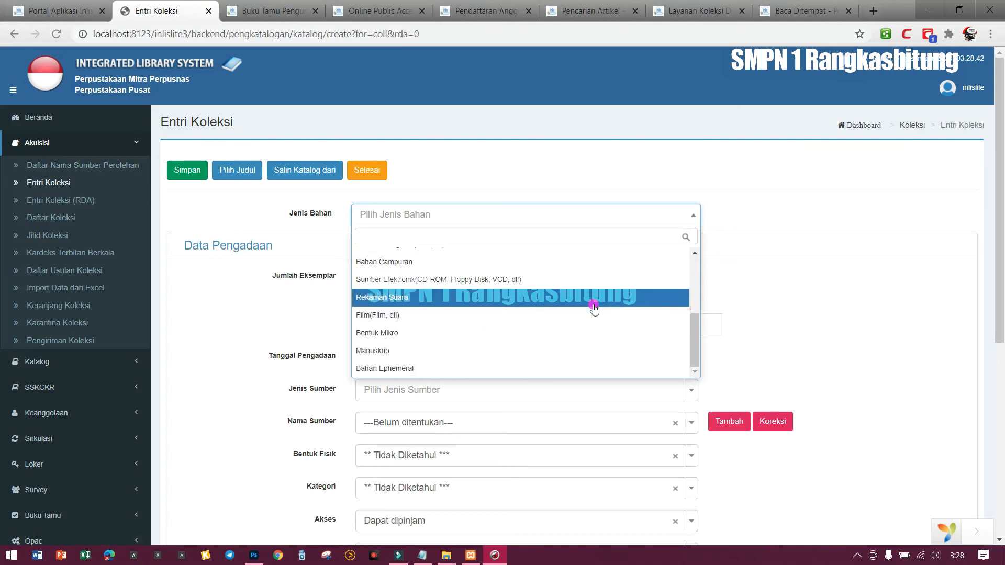
{"action": "scroll", "coordinate": [594, 308], "scroll_direction": "up", "scroll_amount": 1}
{"action": "scroll", "coordinate": [595, 309], "scroll_direction": "up", "scroll_amount": 1}
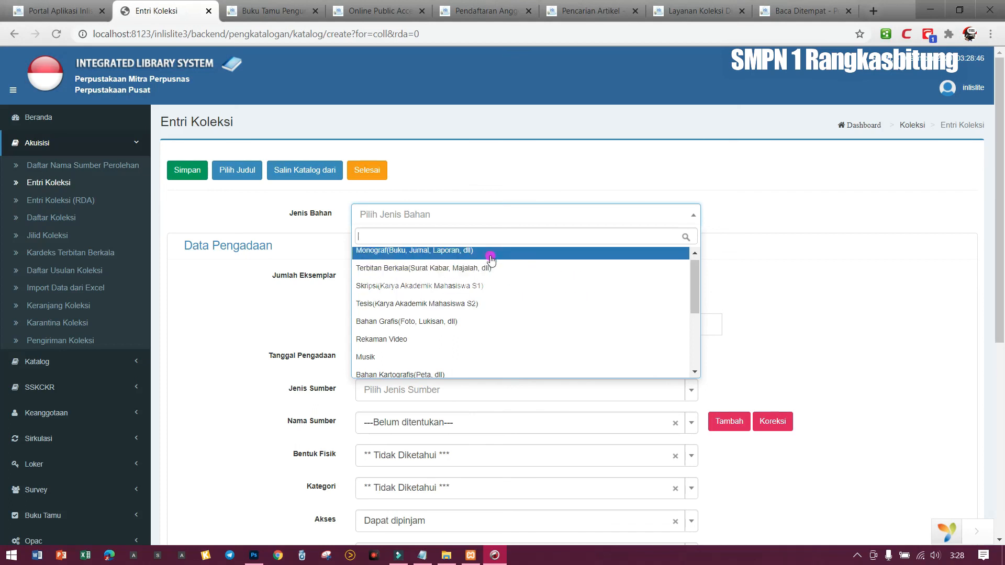
{"action": "left_click", "coordinate": [784, 324]}
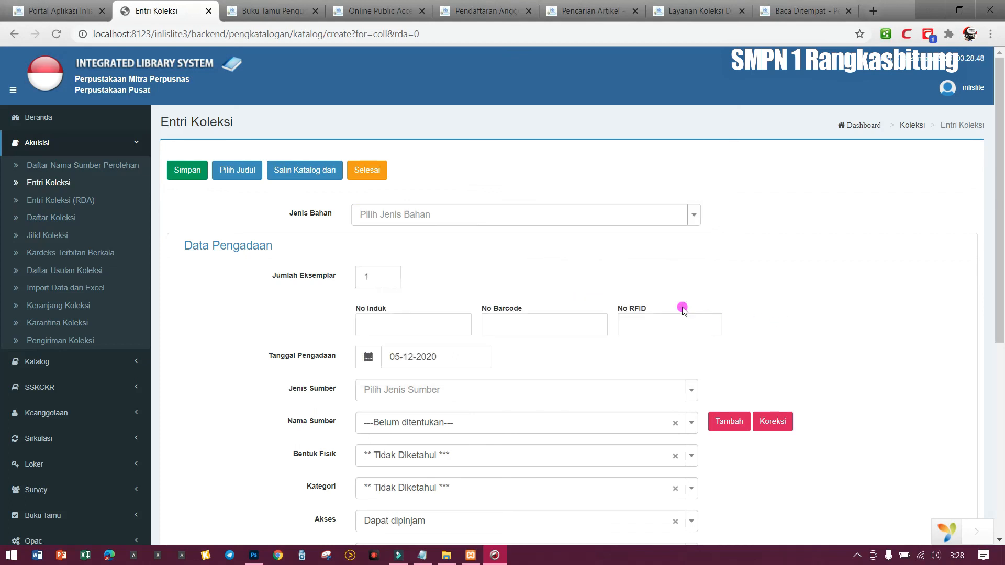
Step: Examine the Jenis Sumber options and the remaining Data Pengadaan fields of the collection entry form, leaving them unchanged
{"action": "scroll", "coordinate": [666, 301], "scroll_direction": "down", "scroll_amount": 3}
{"action": "left_click", "coordinate": [694, 294]}
{"action": "left_click", "coordinate": [694, 294]}
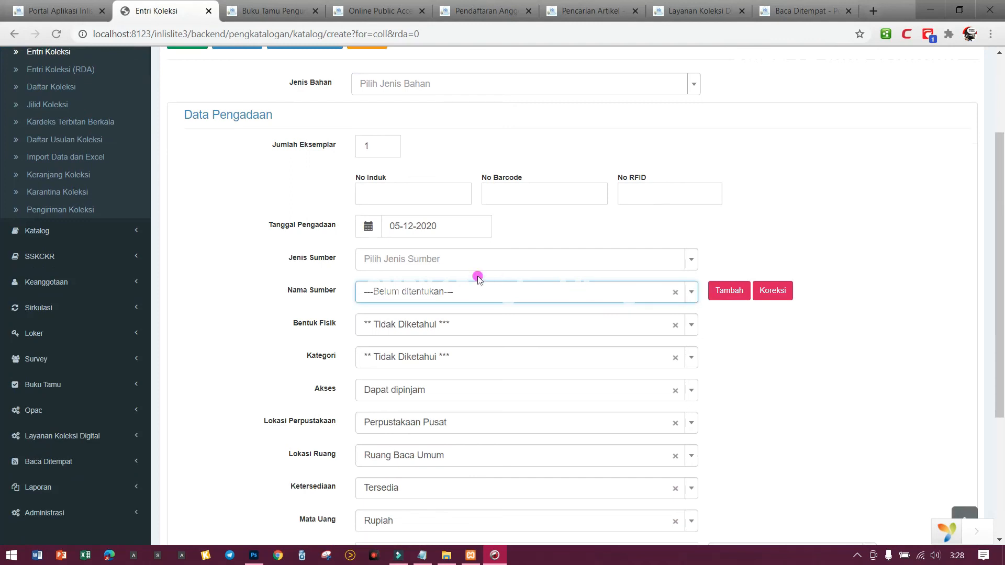
{"action": "left_click", "coordinate": [697, 264]}
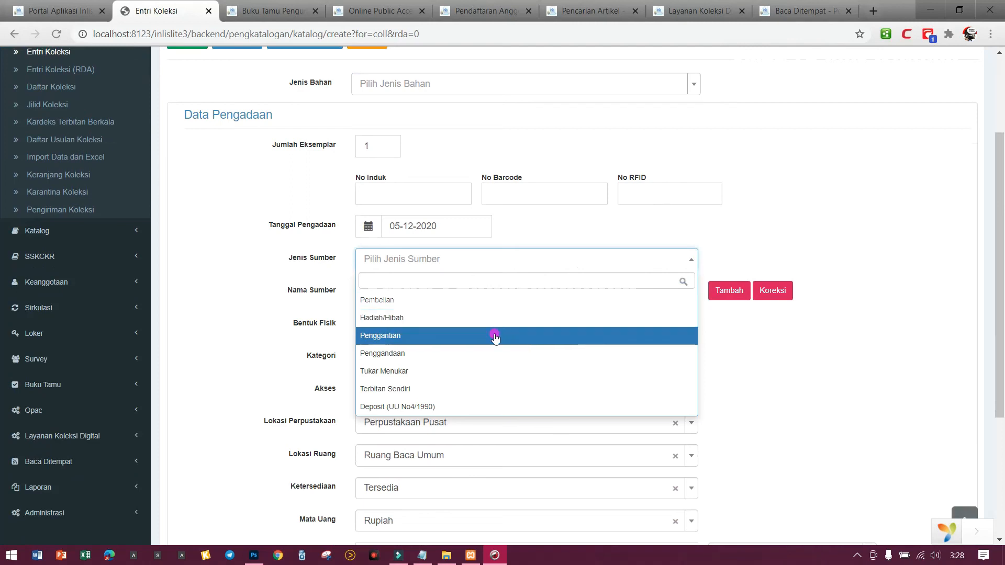
{"action": "left_click", "coordinate": [815, 424]}
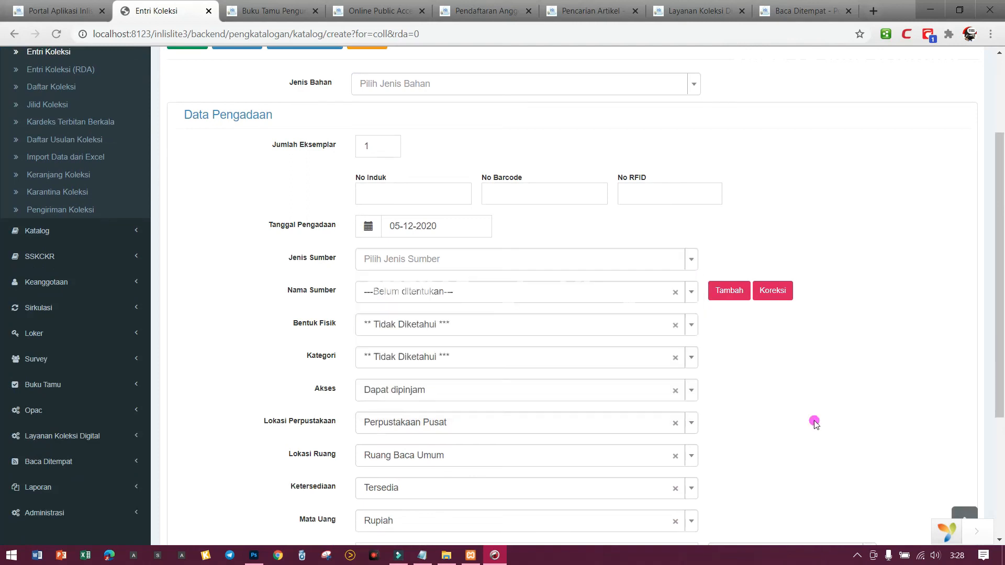
{"action": "scroll", "coordinate": [601, 329], "scroll_direction": "down", "scroll_amount": 4}
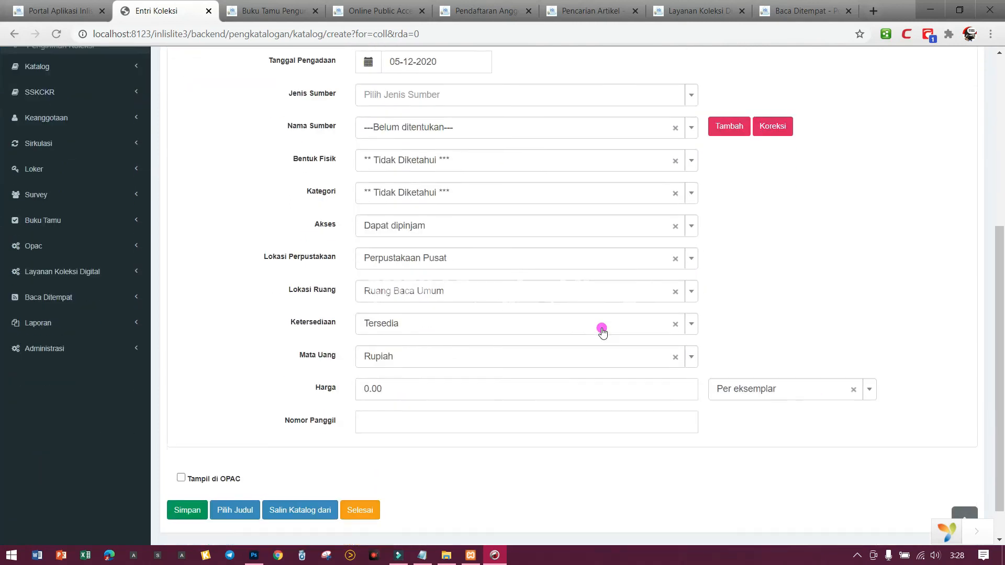
{"action": "scroll", "coordinate": [600, 329], "scroll_direction": "up", "scroll_amount": 6}
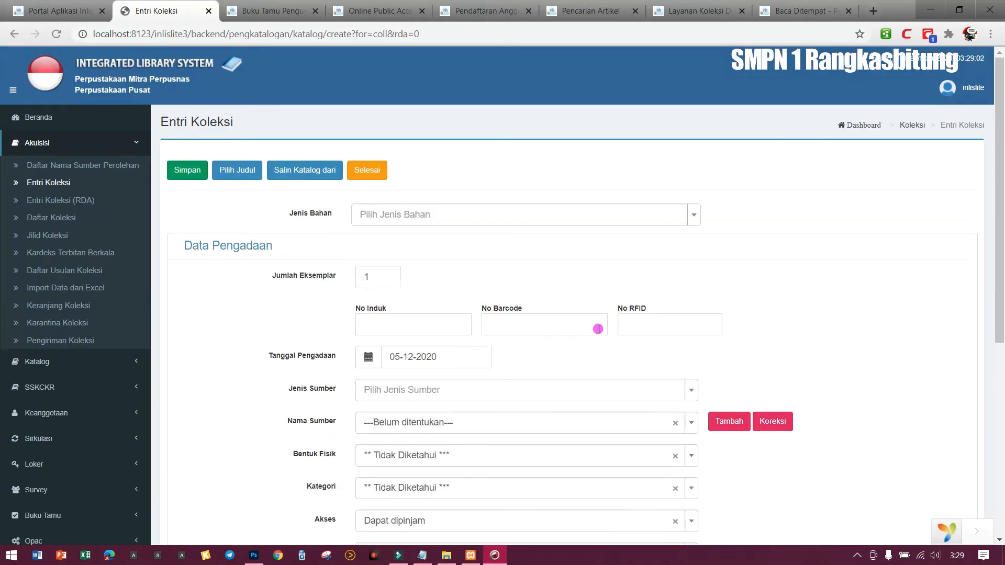
Step: Return to the Beranda dashboard and sign the current account out of the Back Office
{"action": "left_click", "coordinate": [68, 116]}
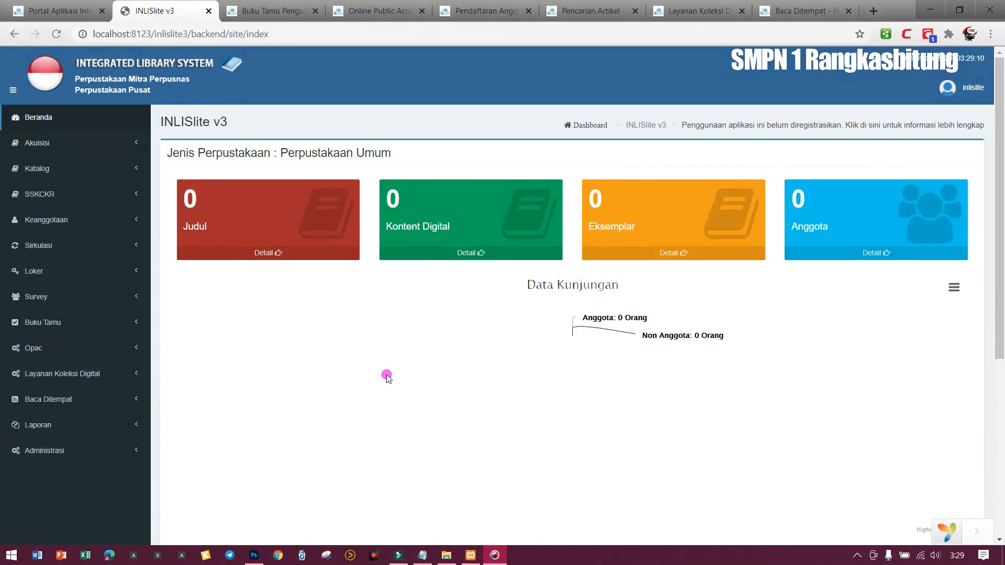
{"action": "left_click", "coordinate": [970, 90]}
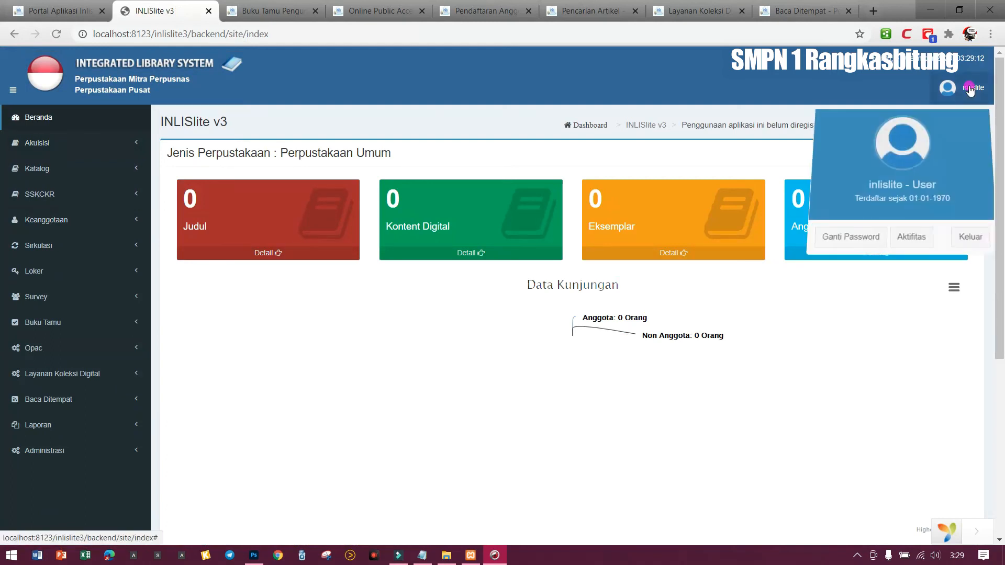
{"action": "left_click", "coordinate": [971, 236]}
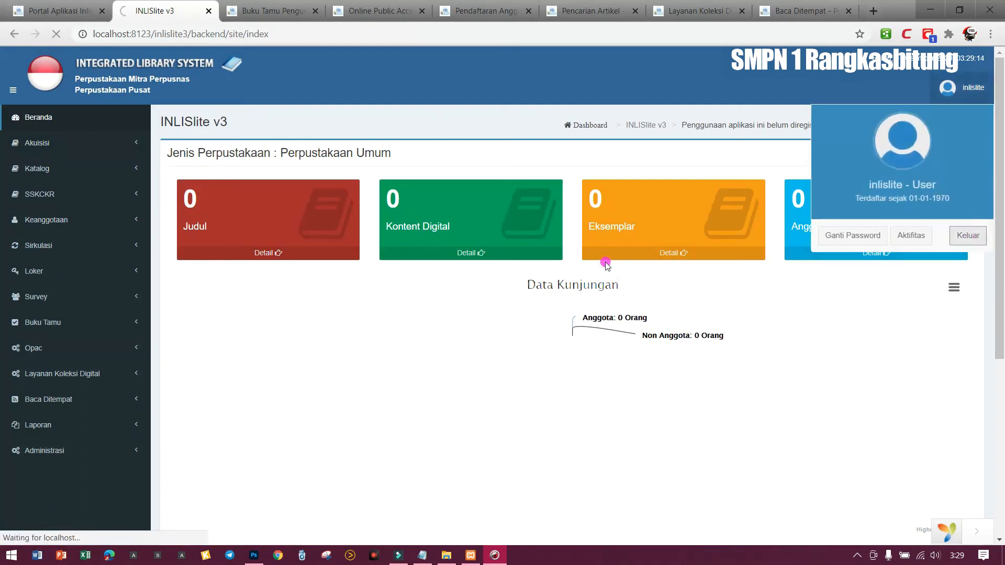